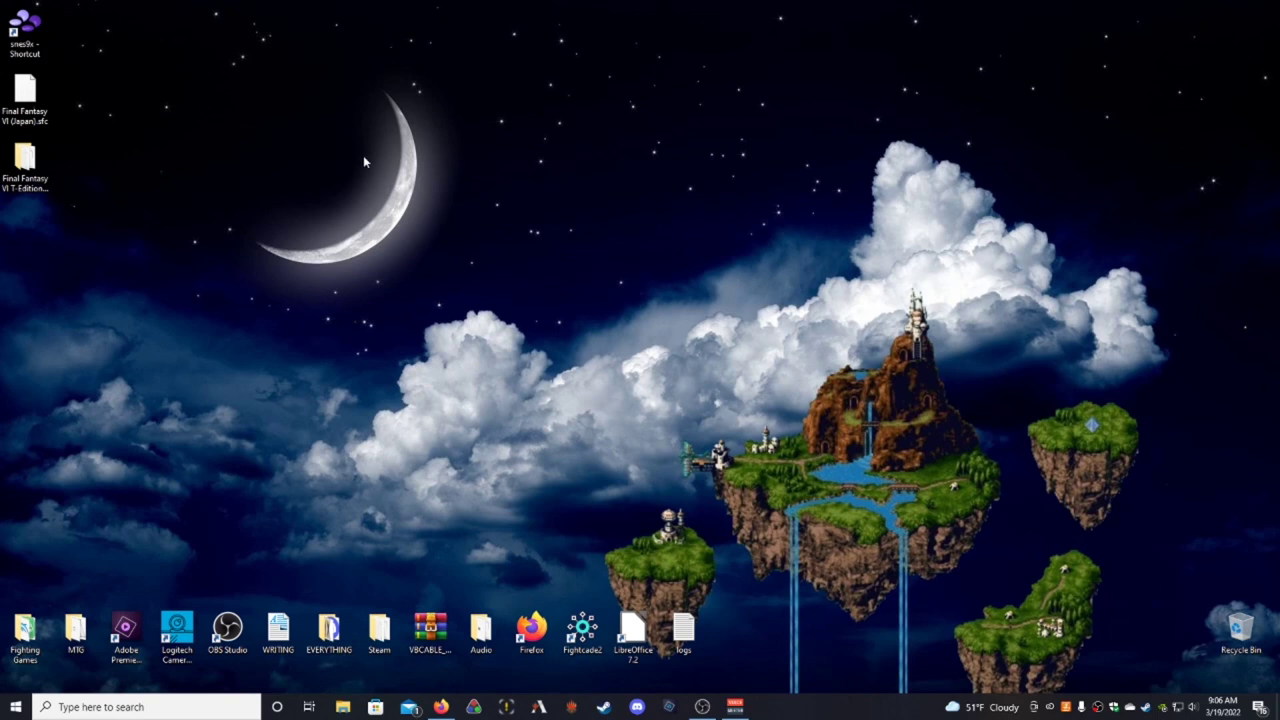
# Step: Read the FF6 T-Edition + EX page on ROMhacking.net and highlight its unmodified-ROM note
pyautogui.click(442, 708)
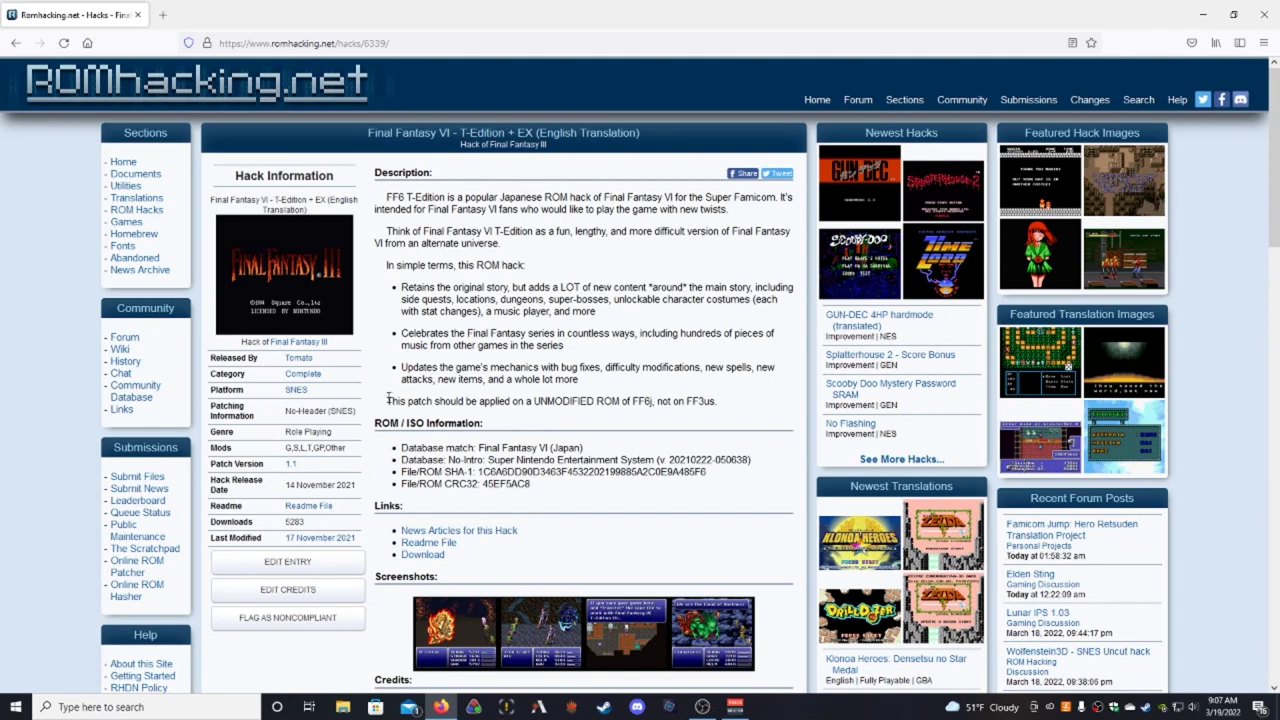
pyautogui.moveTo(386, 401); pyautogui.dragTo(719, 403)
pyautogui.click(725, 405)
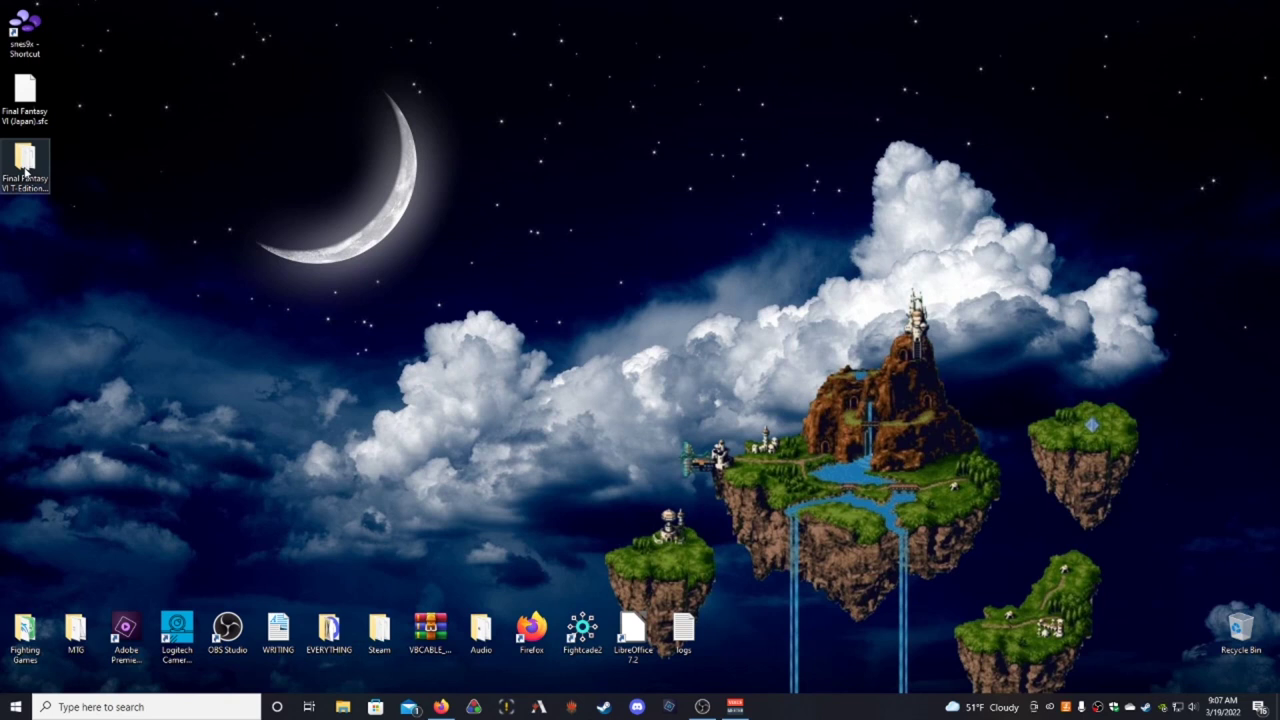
# Step: Load Final Fantasy VI (Japan).sfc in Snes9x to check it runs, then close the emulator
pyautogui.click(36, 113)
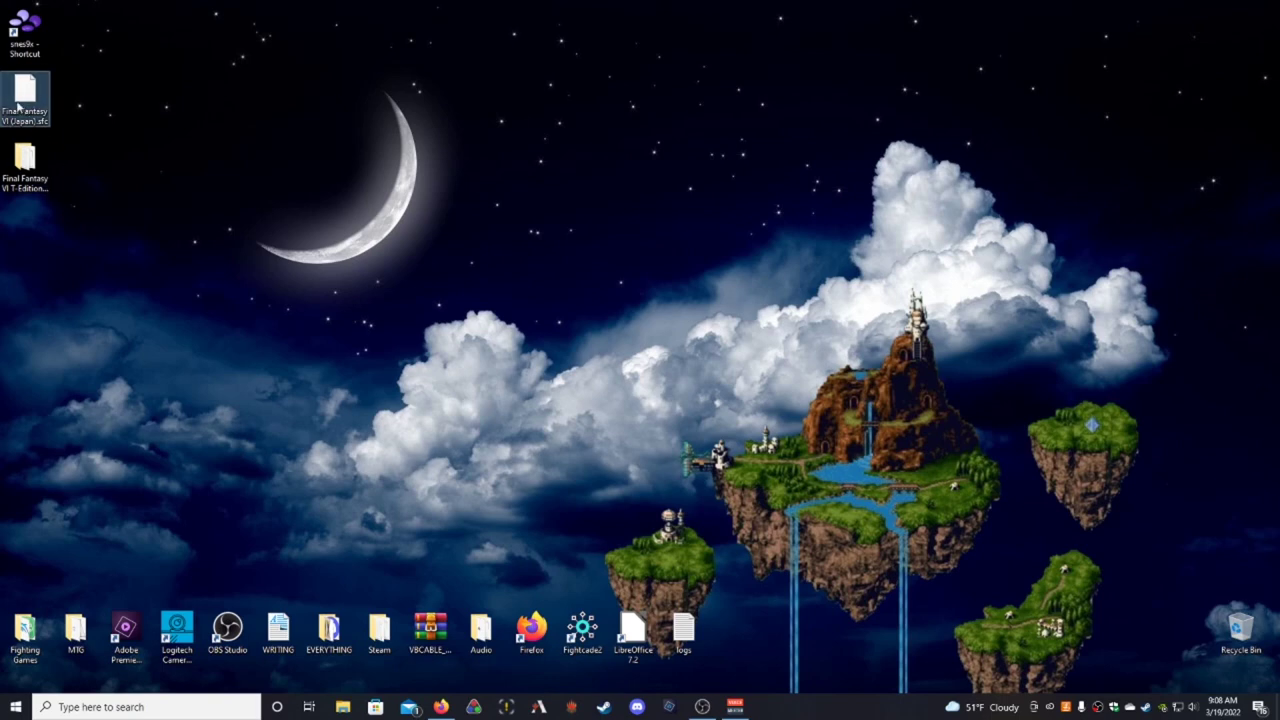
pyautogui.doubleClick(33, 48)
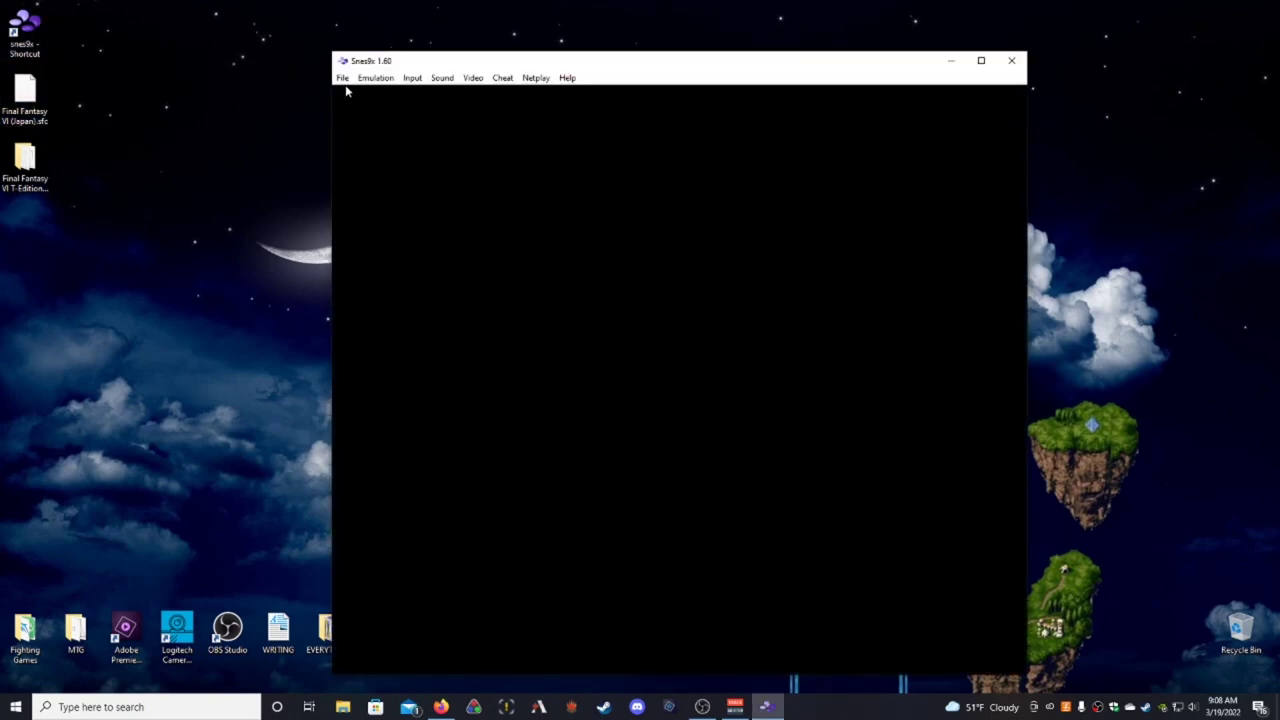
pyautogui.click(342, 78)
pyautogui.click(355, 91)
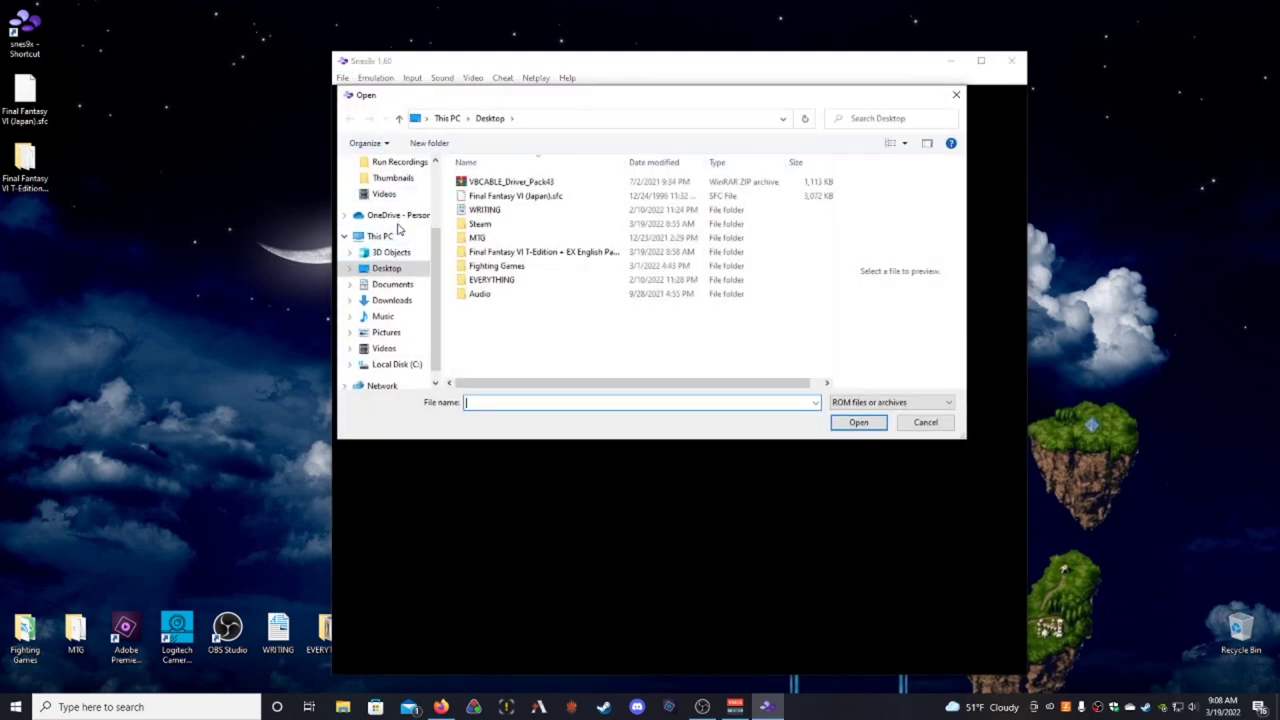
pyautogui.scroll(1, 397, 229)
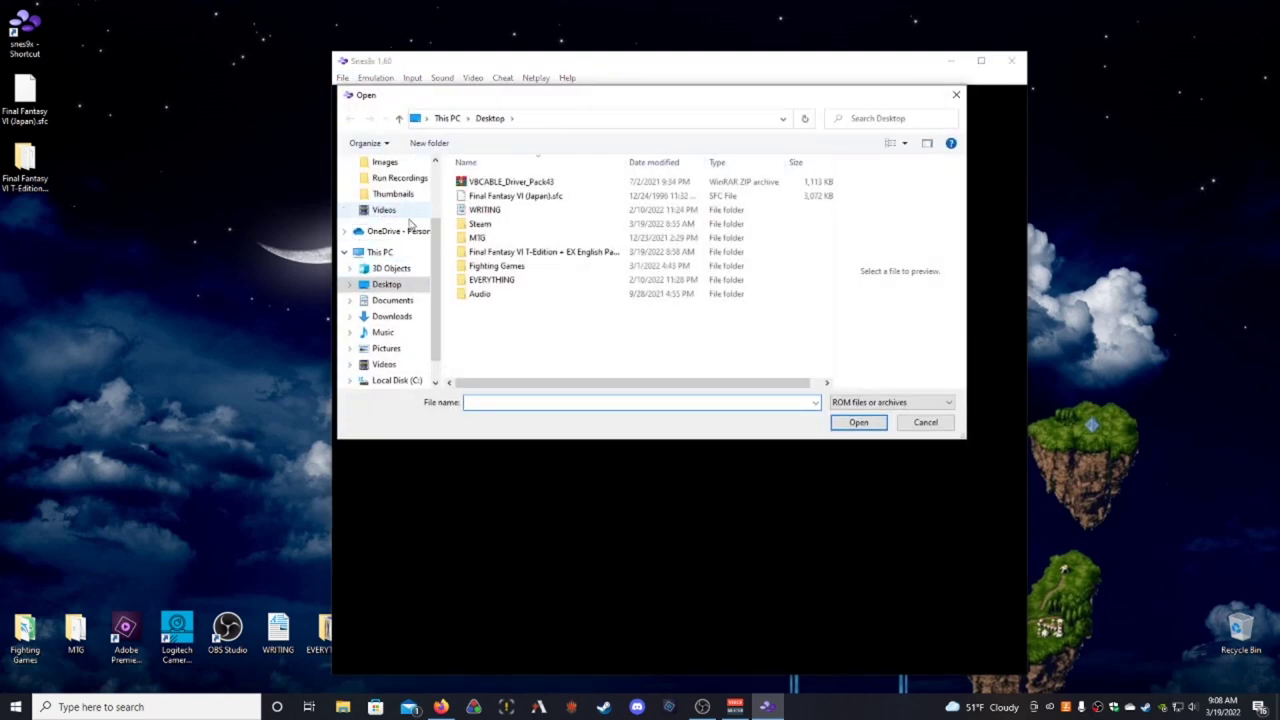
pyautogui.doubleClick(530, 196)
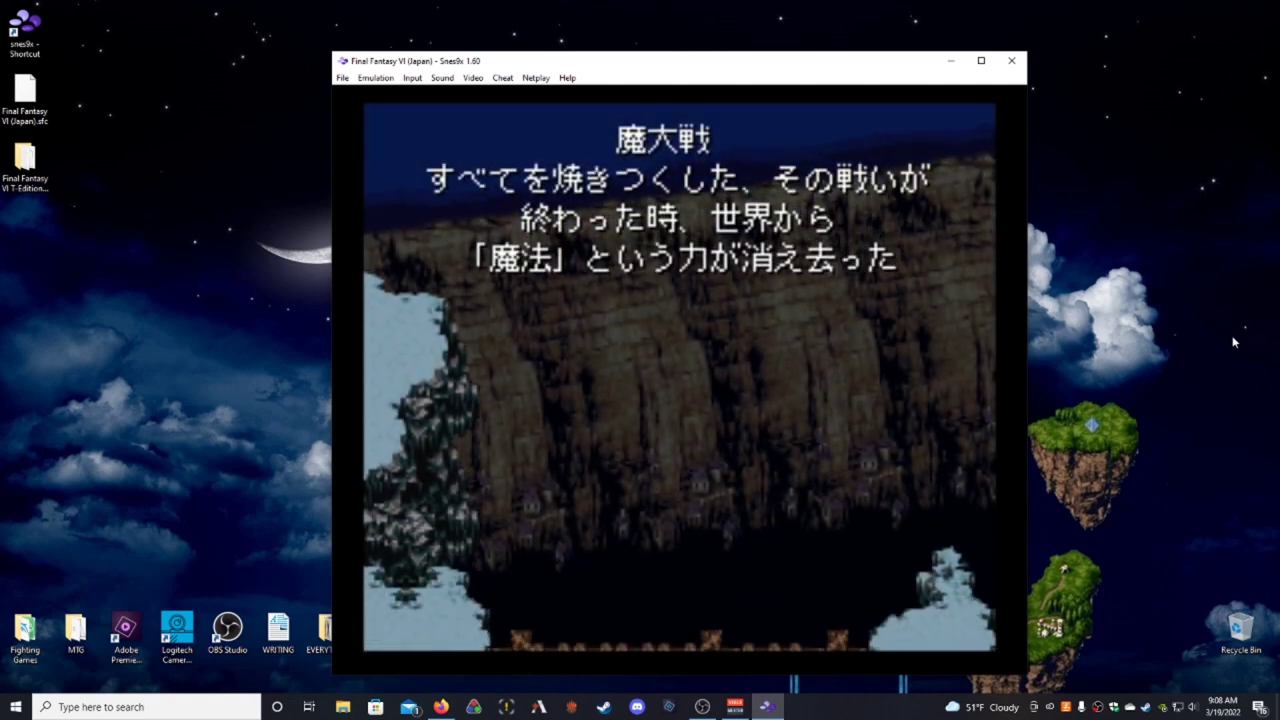
pyautogui.click(1011, 60)
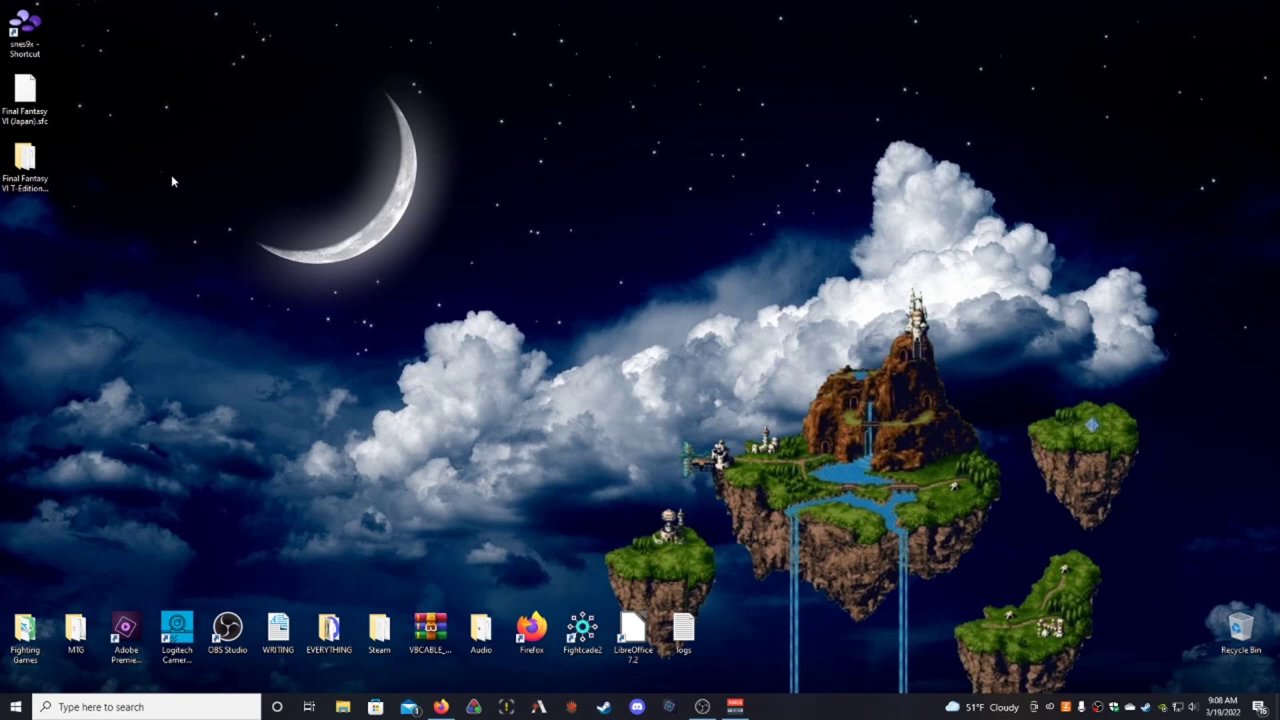
# Step: Open the Final Fantasy VI T-Edition + EX English Patches A folder from the desktop
pyautogui.click(30, 100)
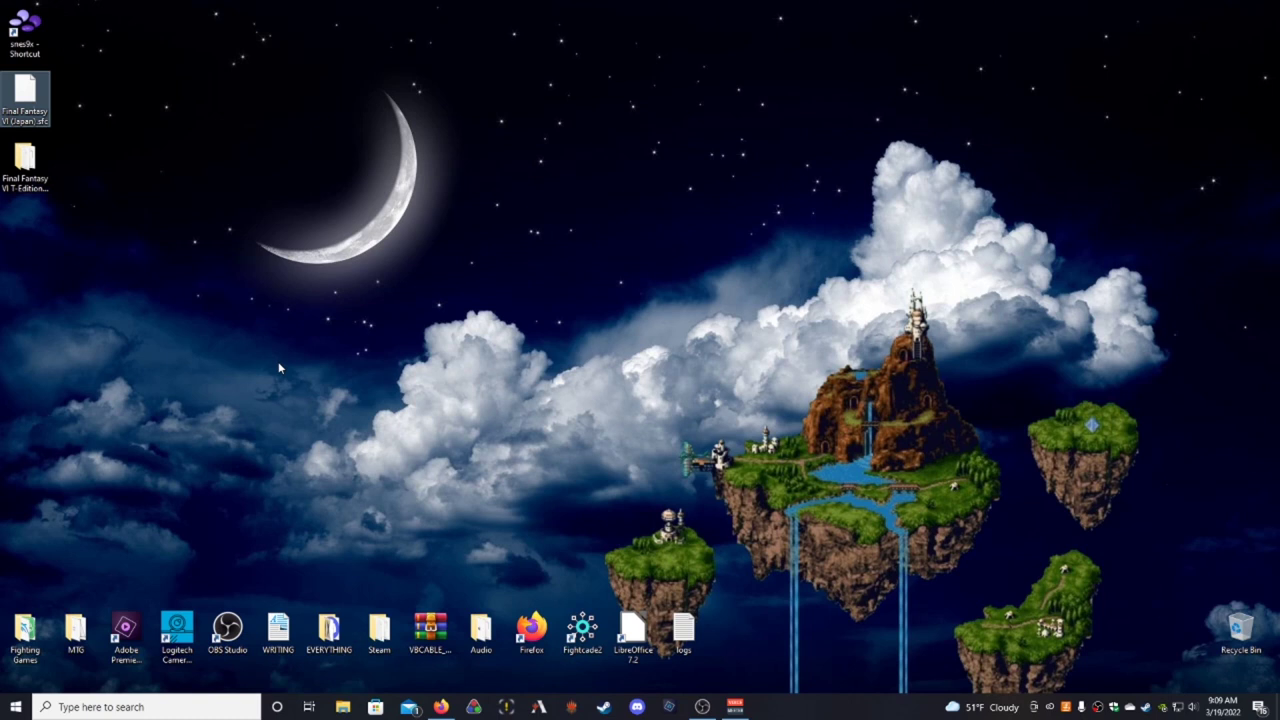
pyautogui.click(136, 176)
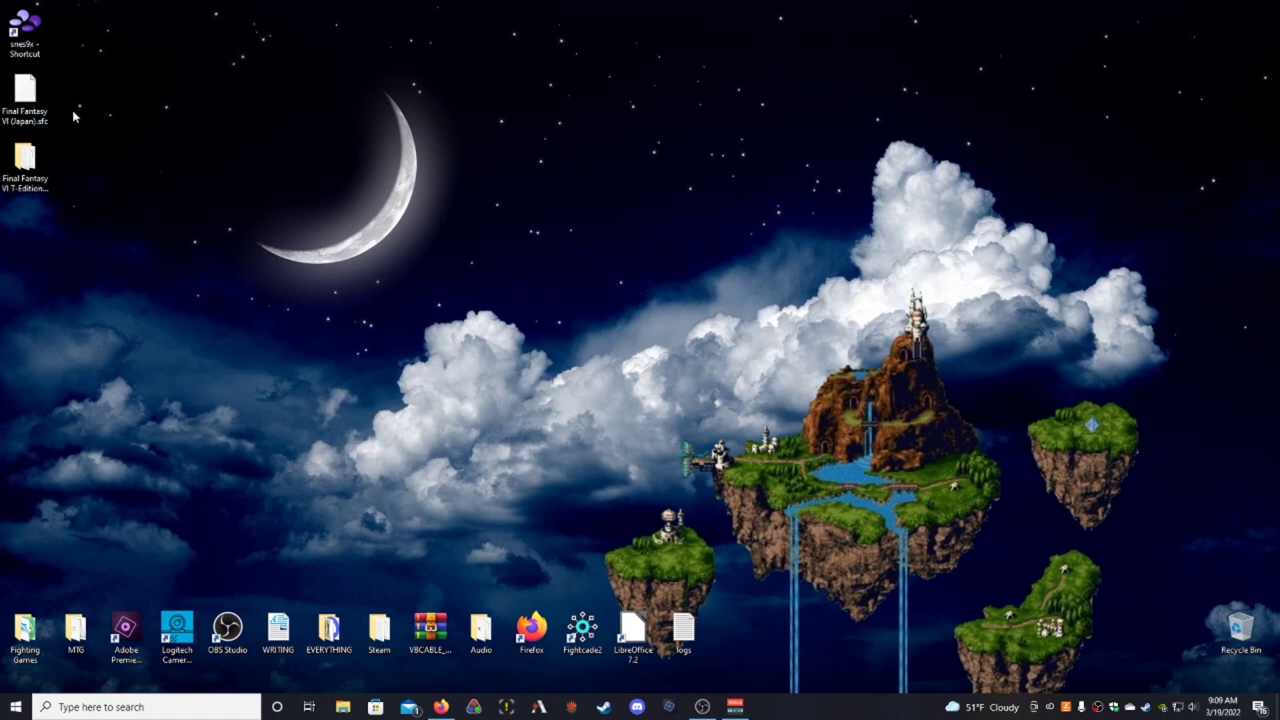
pyautogui.doubleClick(25, 162)
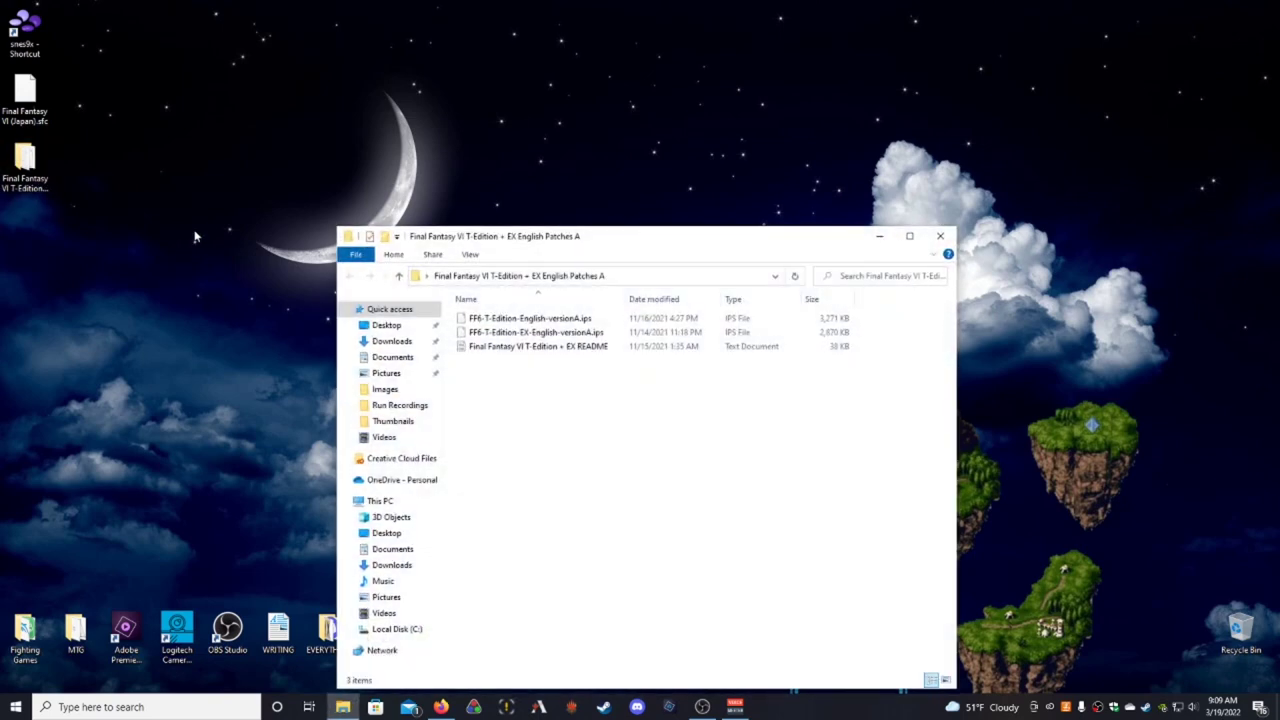
# Step: Drag FF6-T-Edition-English-versionA.ips from the patches folder to the desktop and close the folder
pyautogui.click(603, 322)
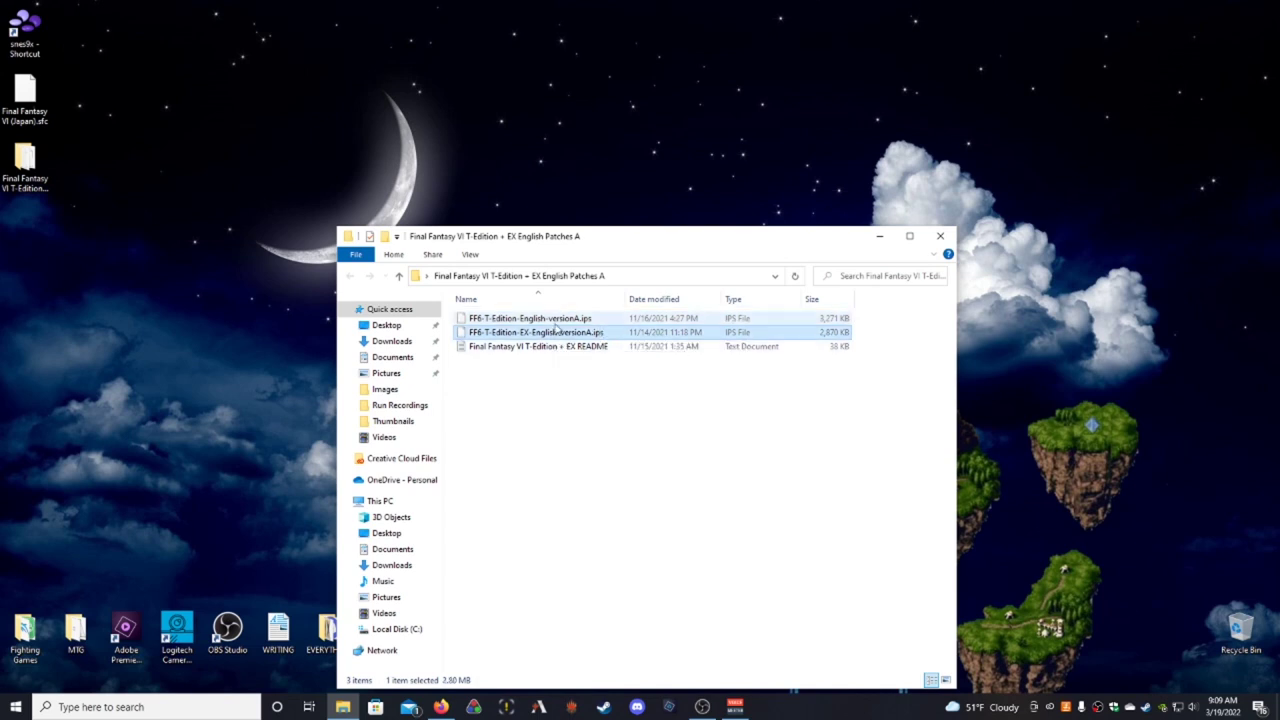
pyautogui.click(569, 336)
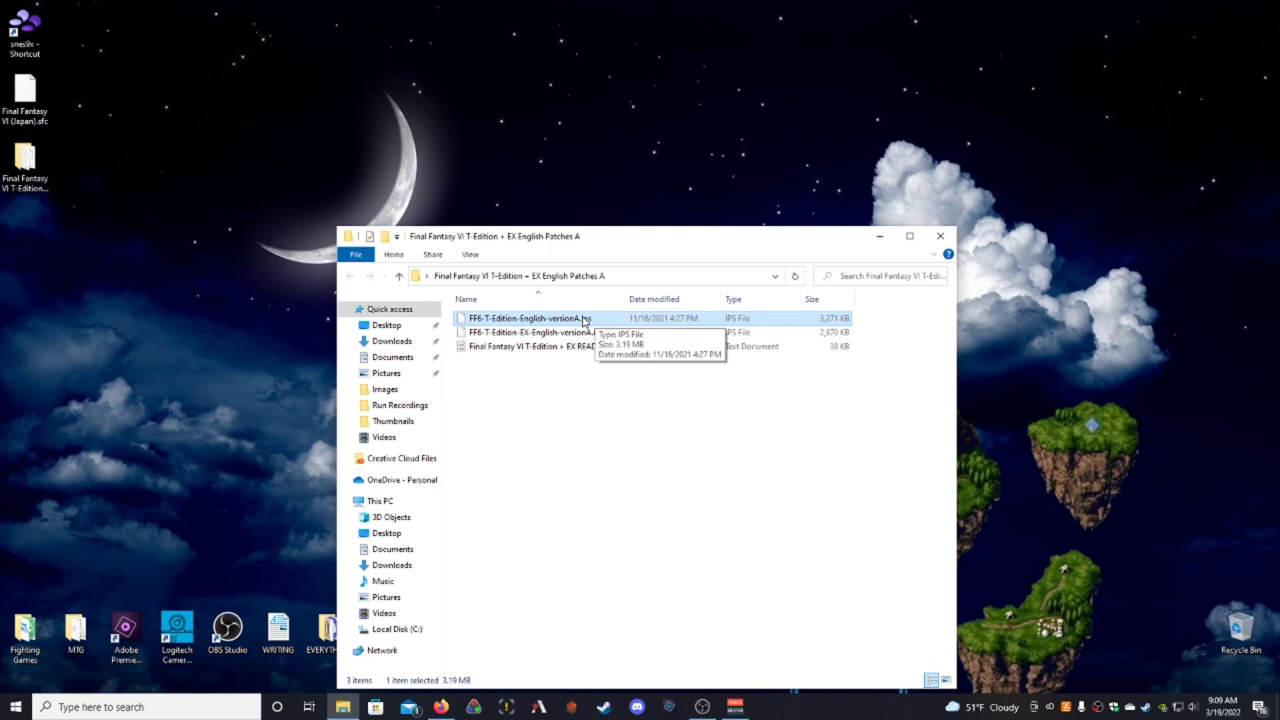
pyautogui.moveTo(577, 322); pyautogui.dragTo(62, 254)
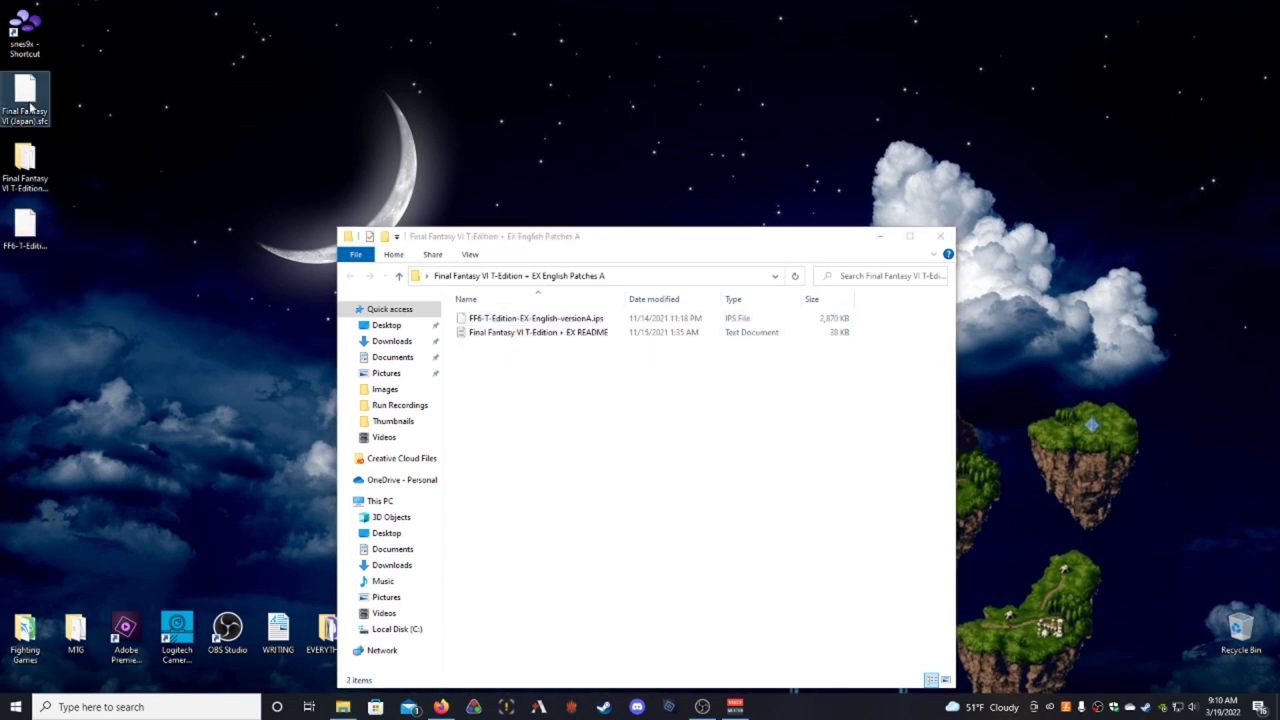
pyautogui.hotkey('alt', 'F4')
pyautogui.click(37, 252)
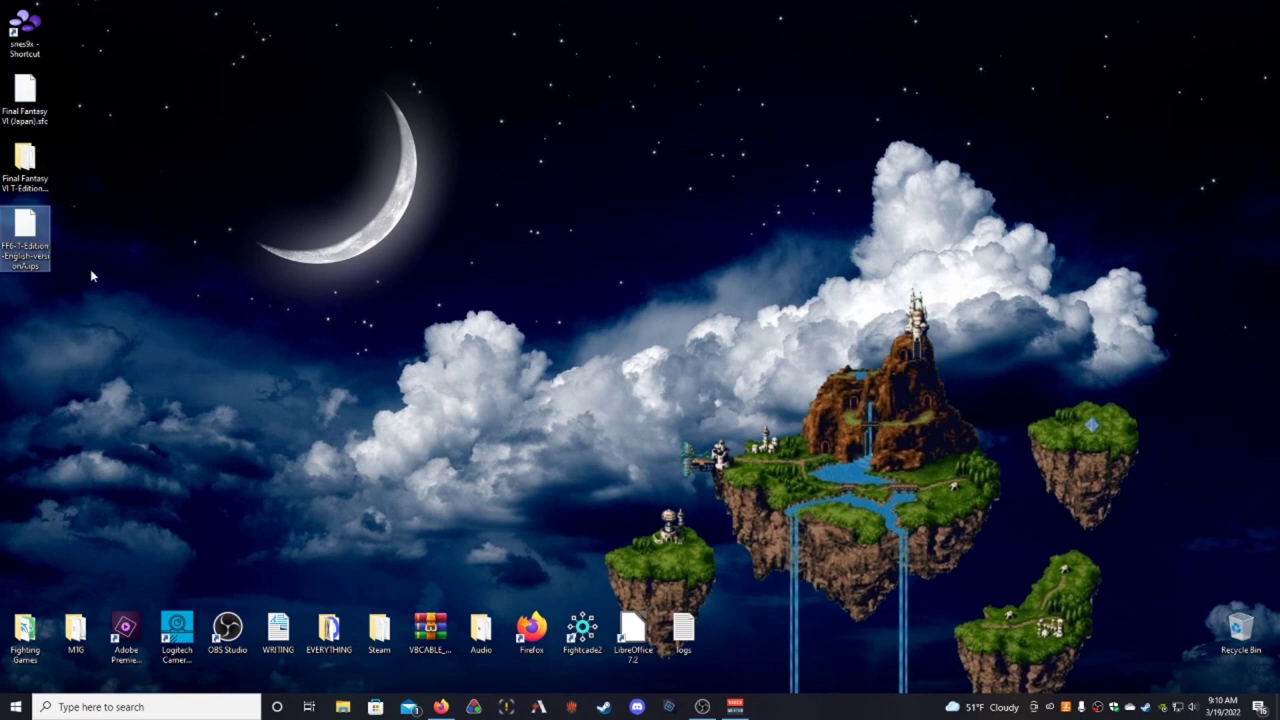
# Step: Rename Final Fantasy VI (Japan).sfc to ff6TED.sfc
pyautogui.click(104, 243)
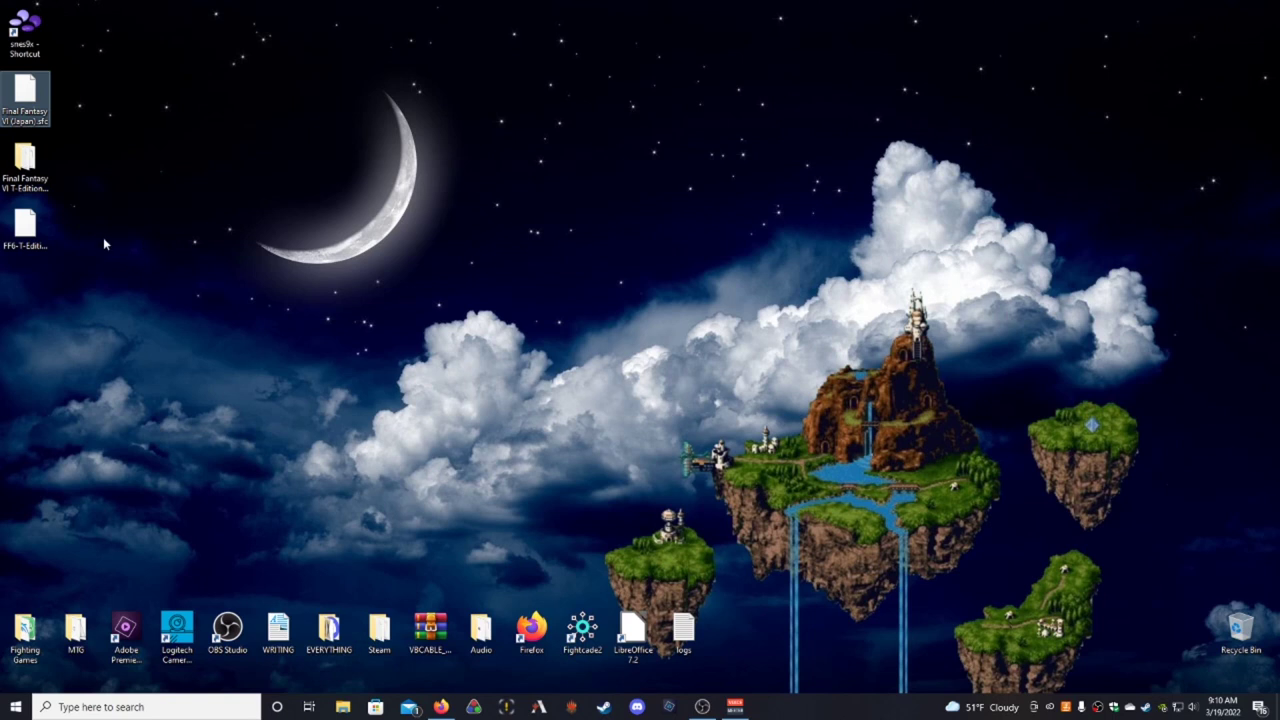
pyautogui.rightClick(44, 117)
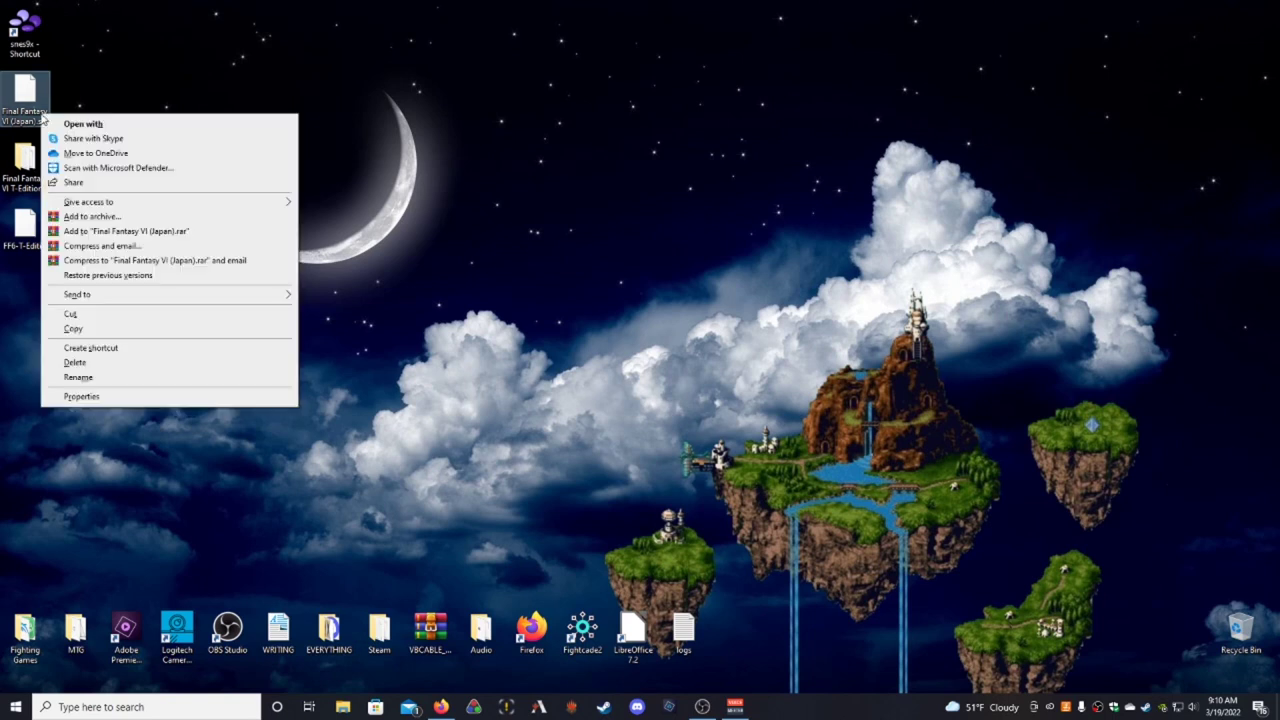
pyautogui.click(152, 377)
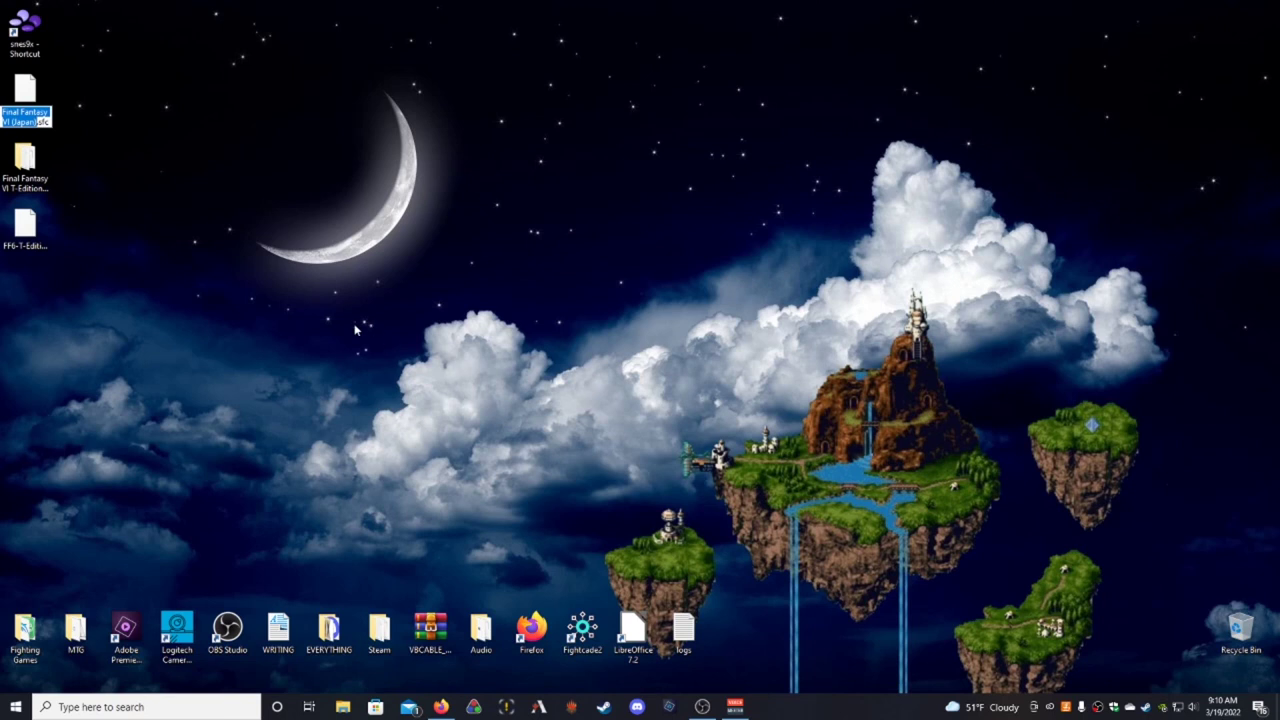
pyautogui.write('ff')
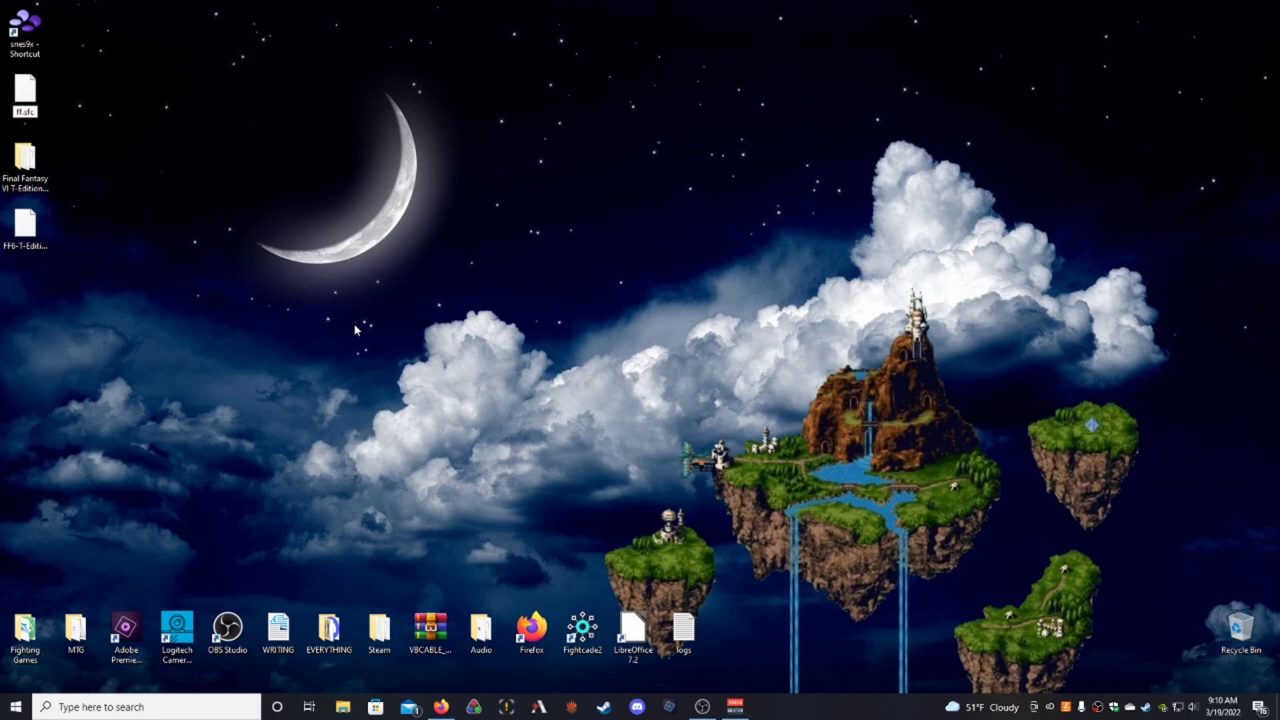
pyautogui.write('6TED')
pyautogui.press('Return')
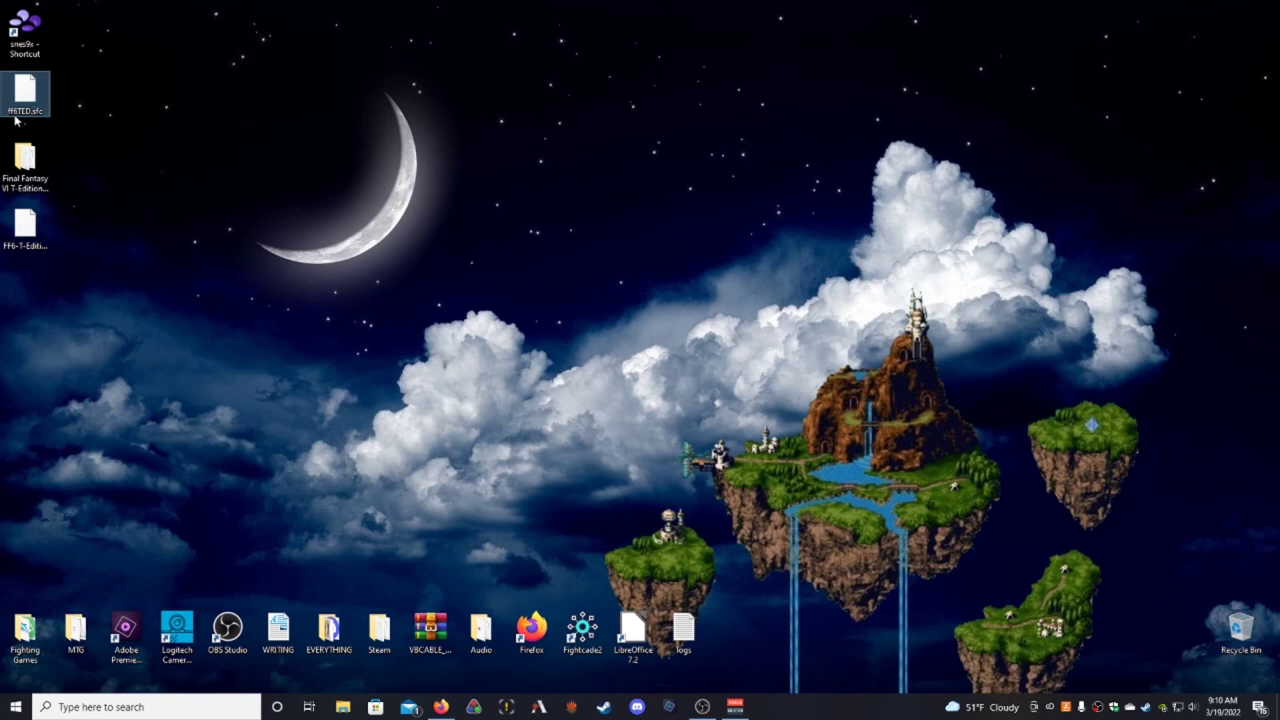
# Step: Rename the English patch to ff6TED.ips and check both new file names
pyautogui.click(41, 238)
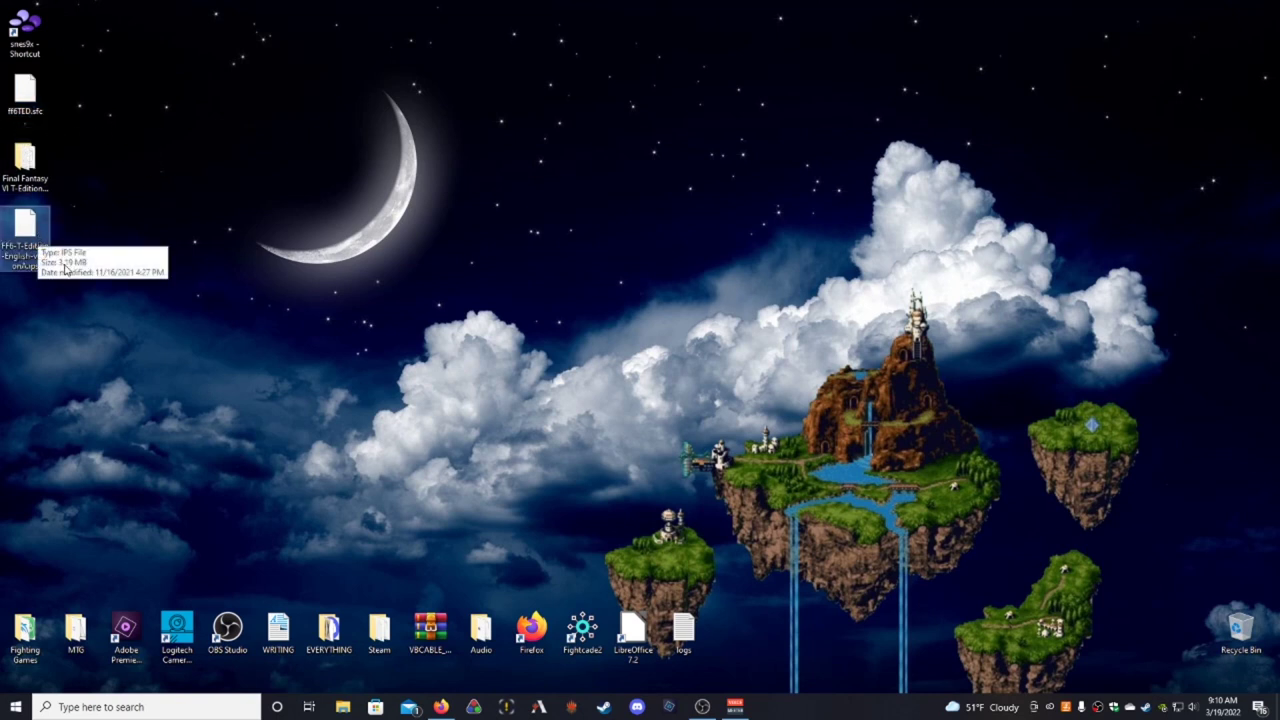
pyautogui.rightClick(40, 238)
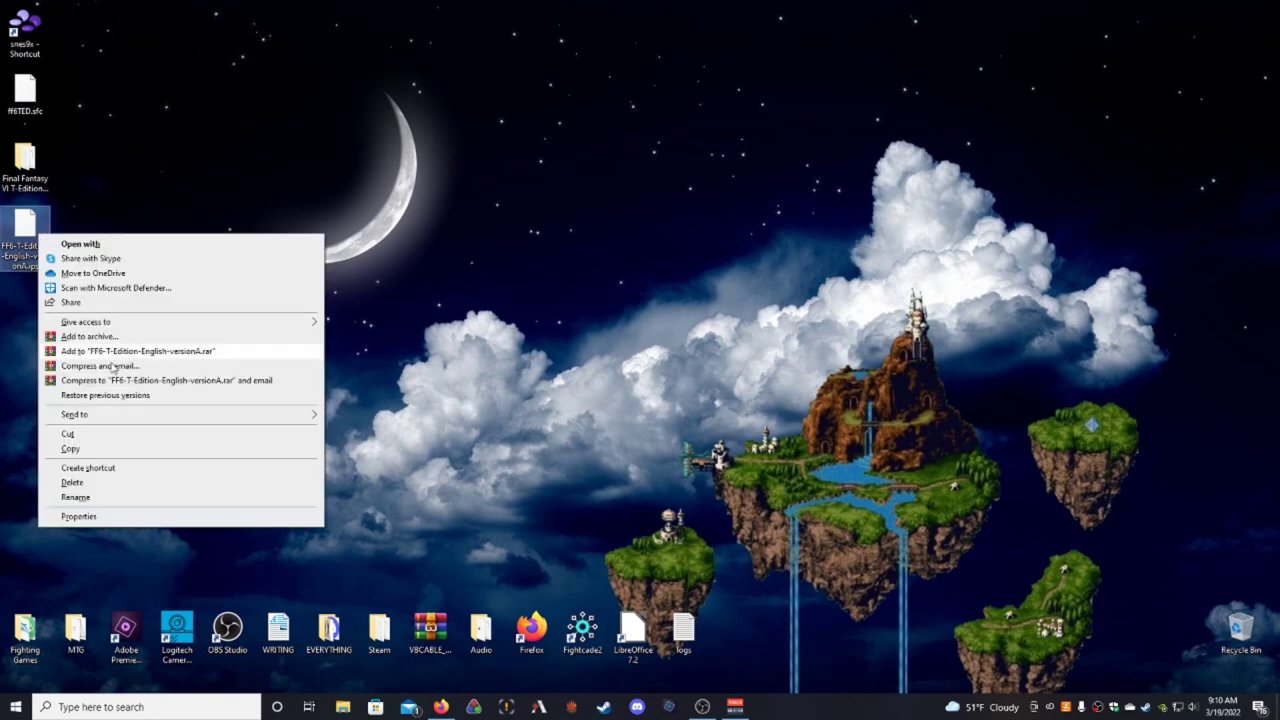
pyautogui.click(75, 497)
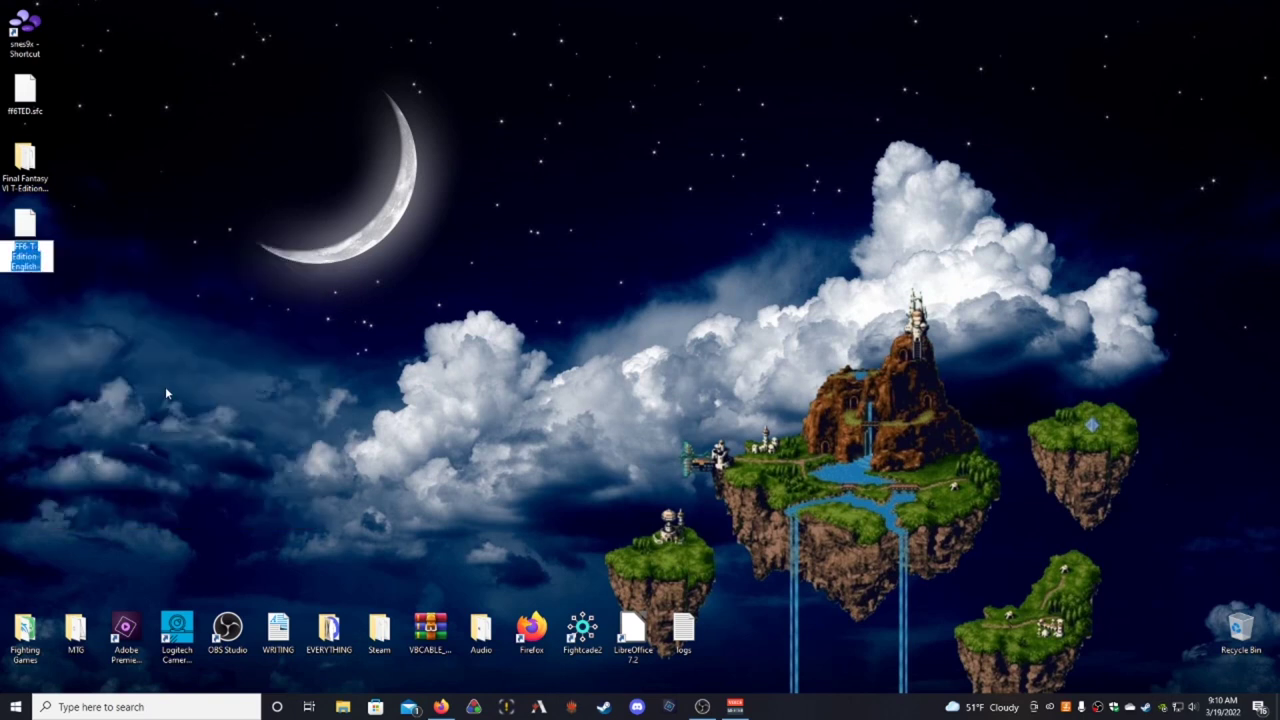
pyautogui.write('ff6TED.ips')
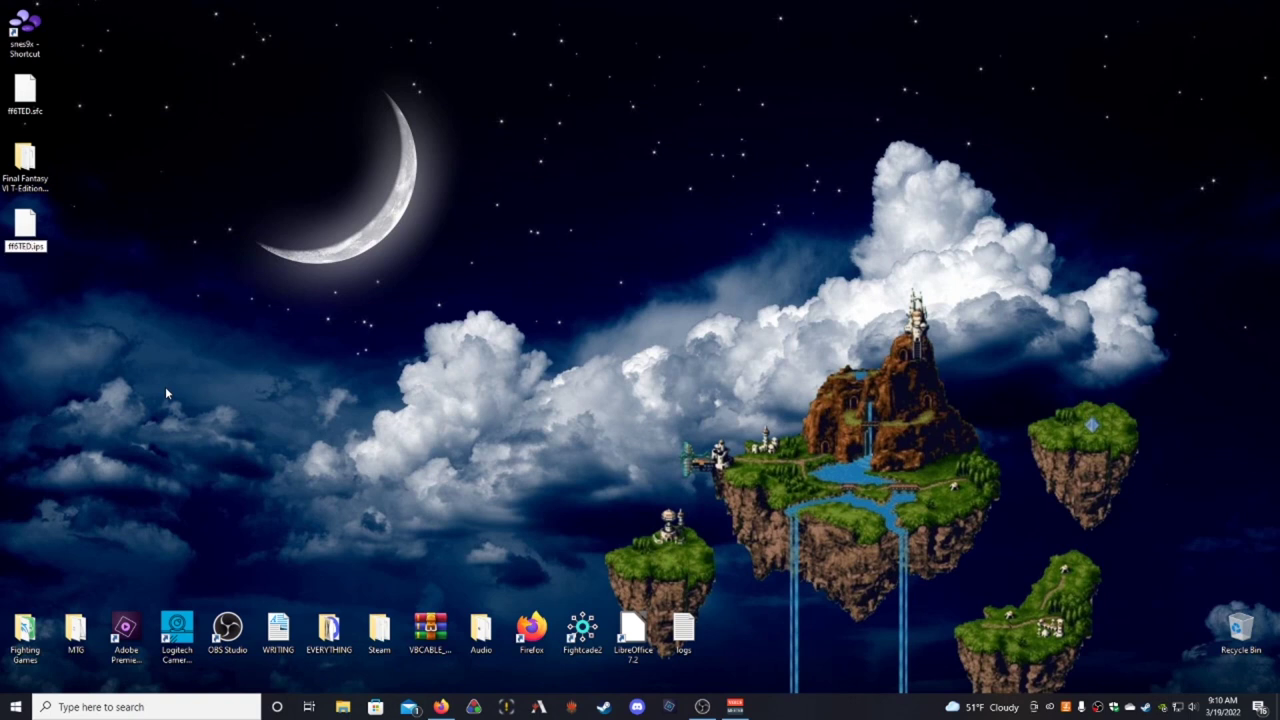
pyautogui.press('Return')
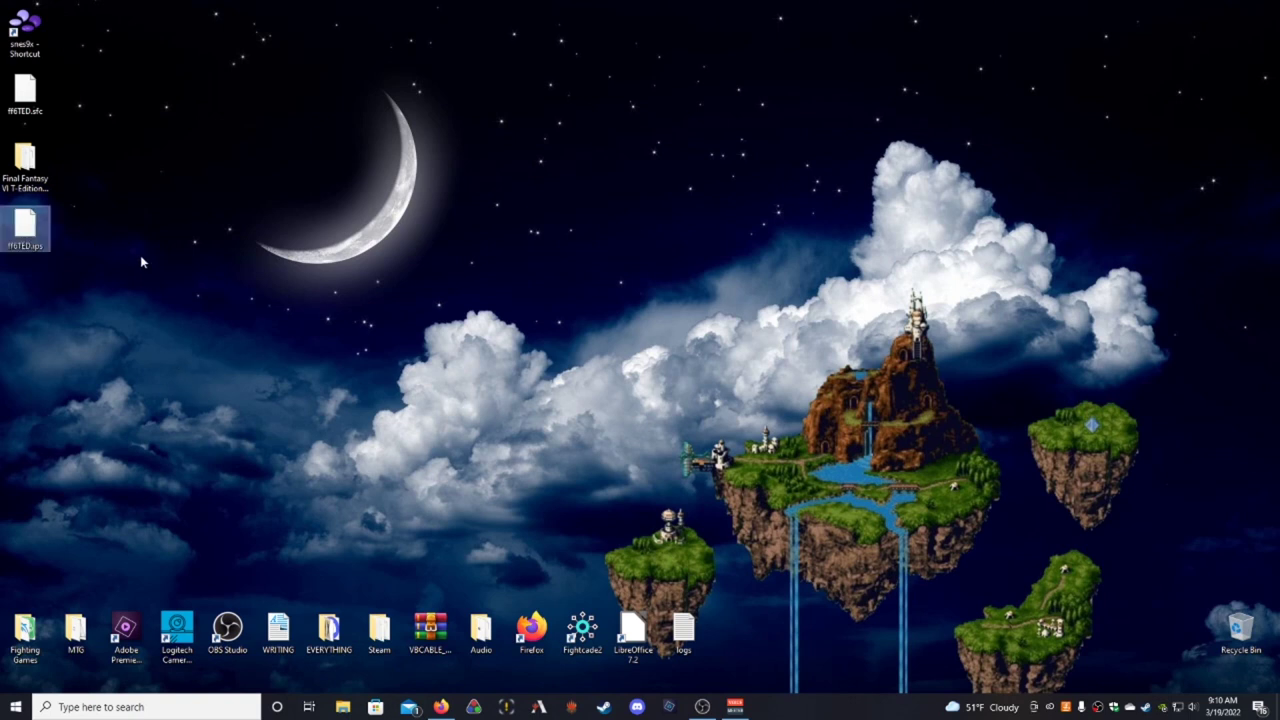
pyautogui.click(42, 104)
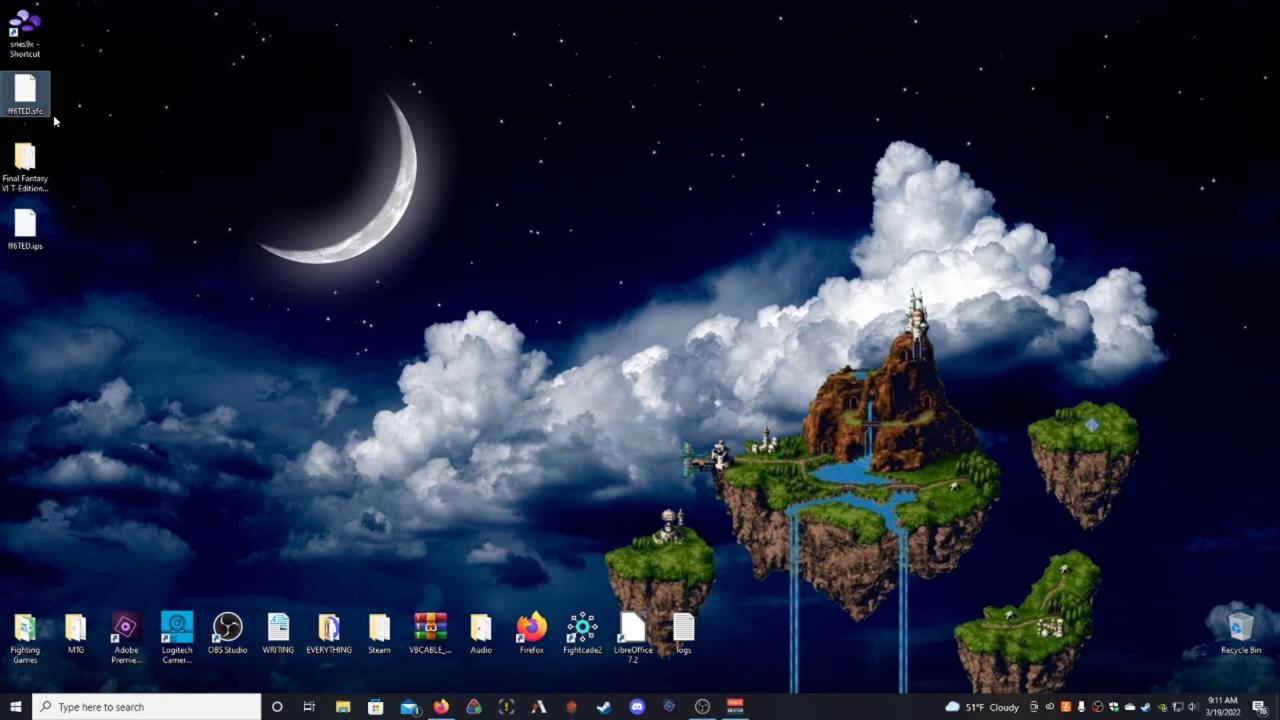
pyautogui.click(28, 228)
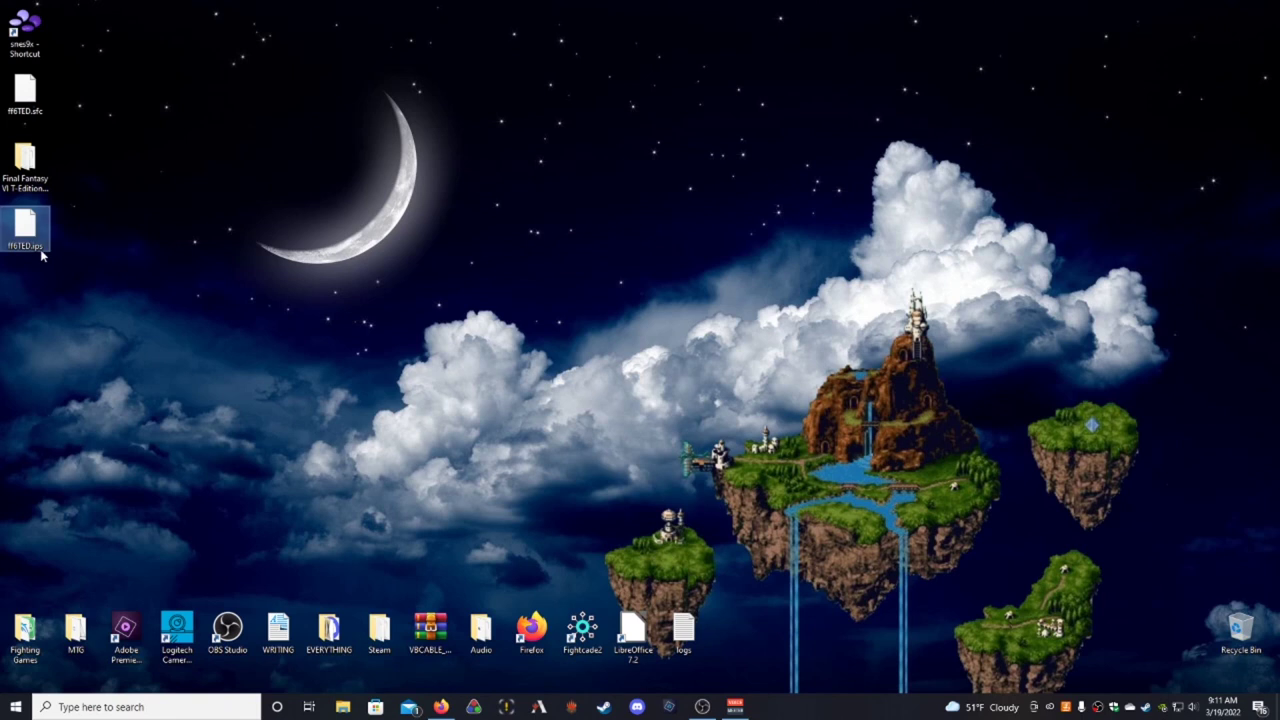
pyautogui.click(72, 240)
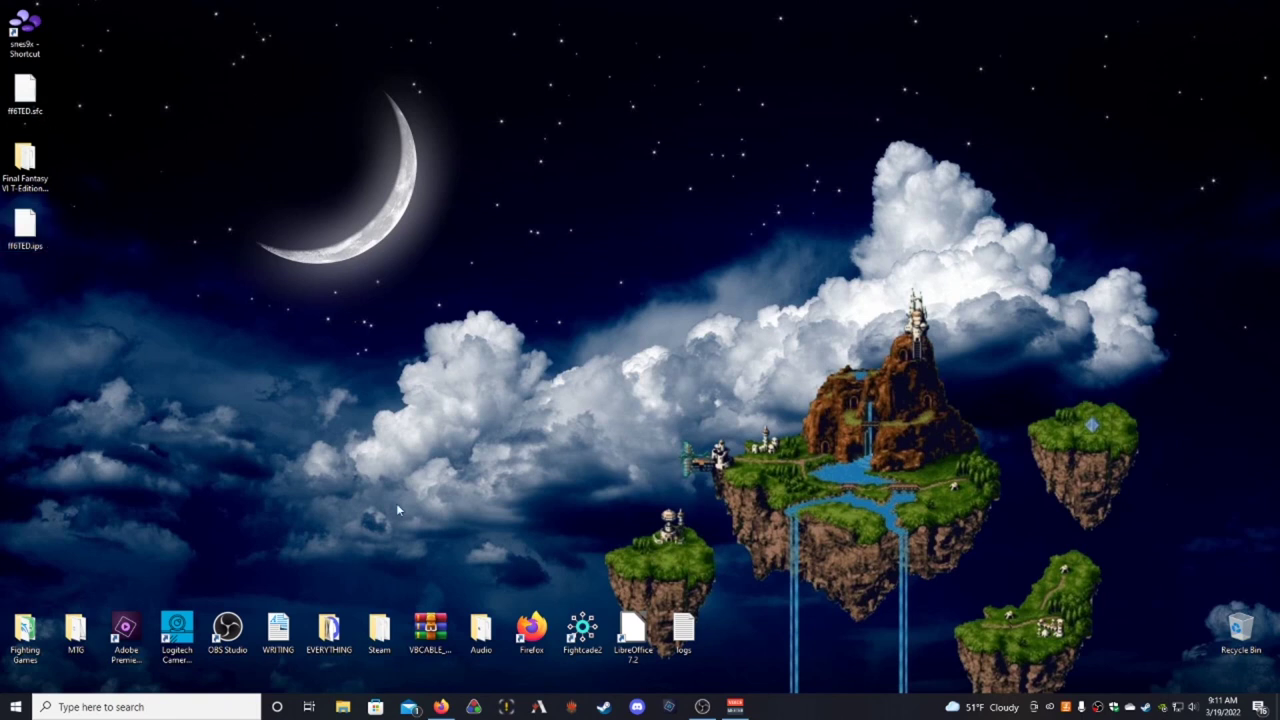
# Step: Launch Snes9x and load ff6TED.sfc so the English patch is applied
pyautogui.doubleClick(31, 44)
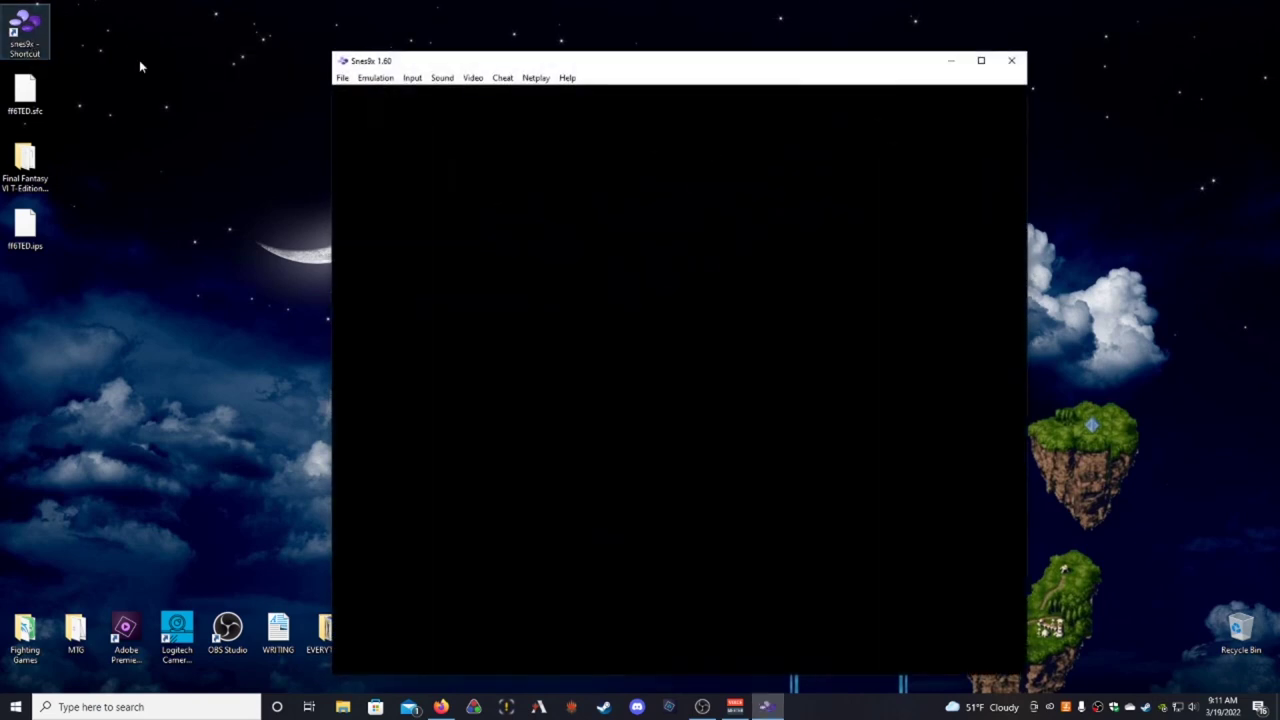
pyautogui.click(342, 77)
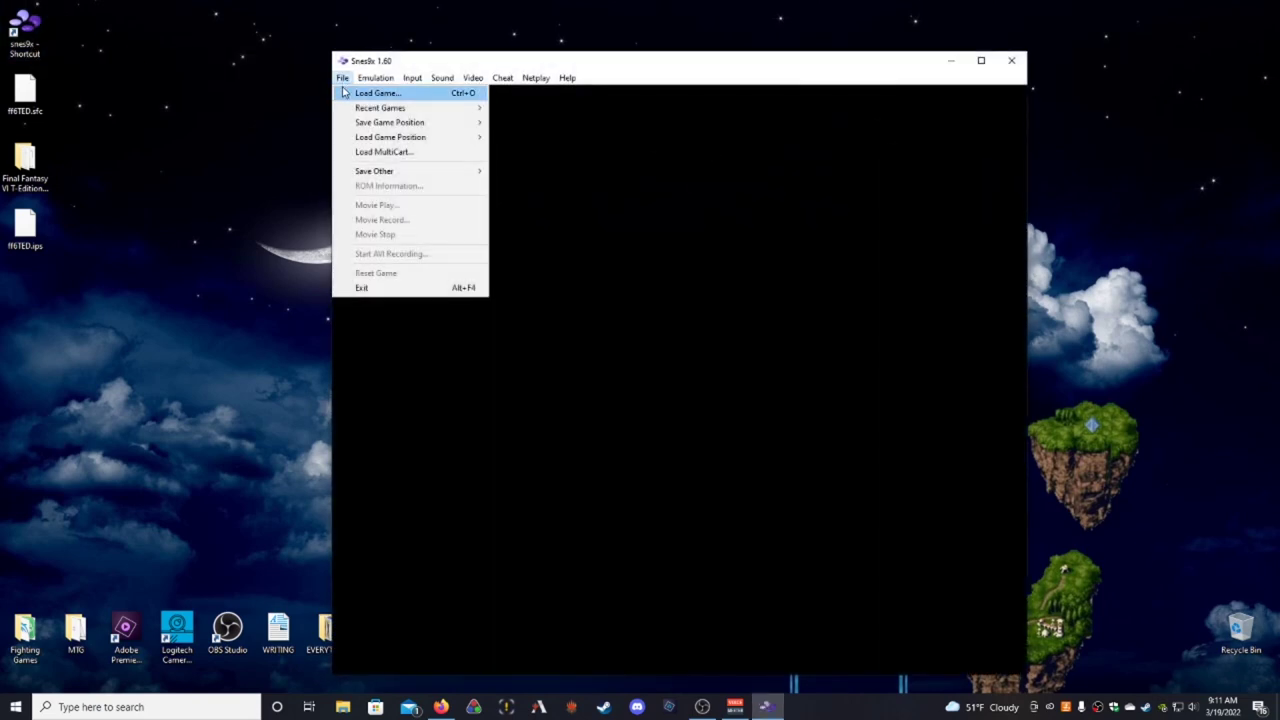
pyautogui.click(342, 91)
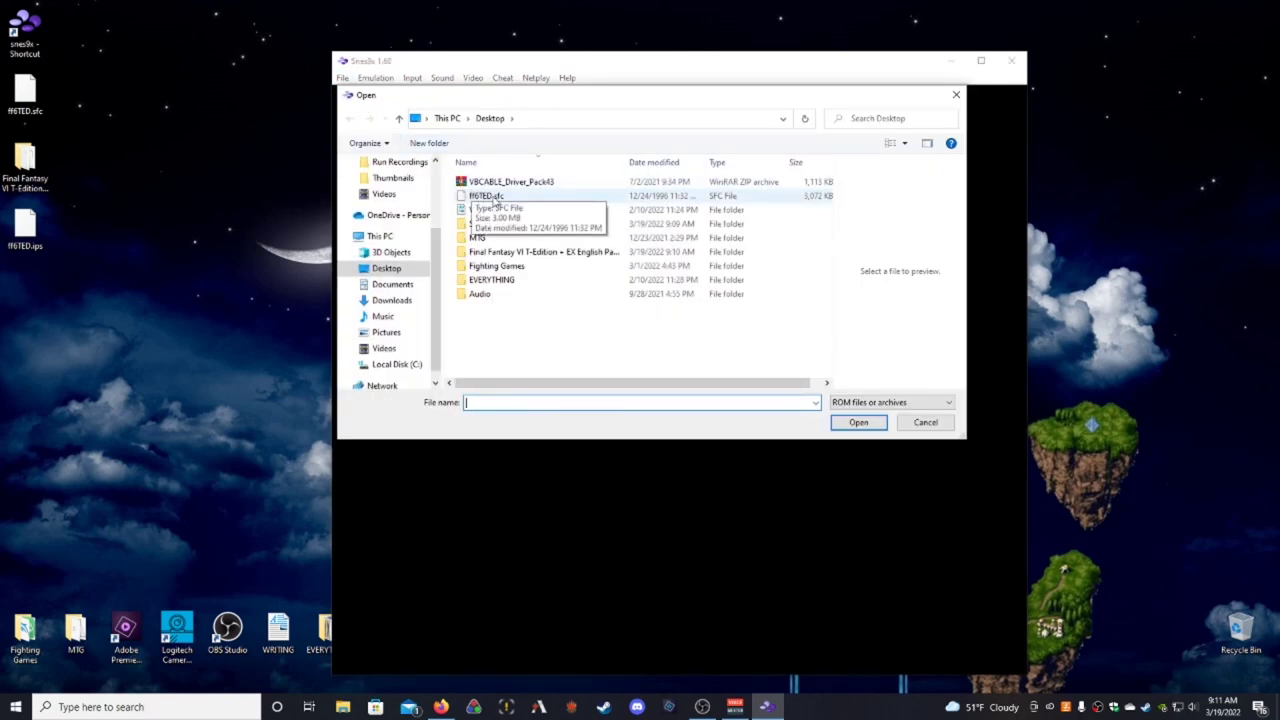
pyautogui.doubleClick(494, 199)
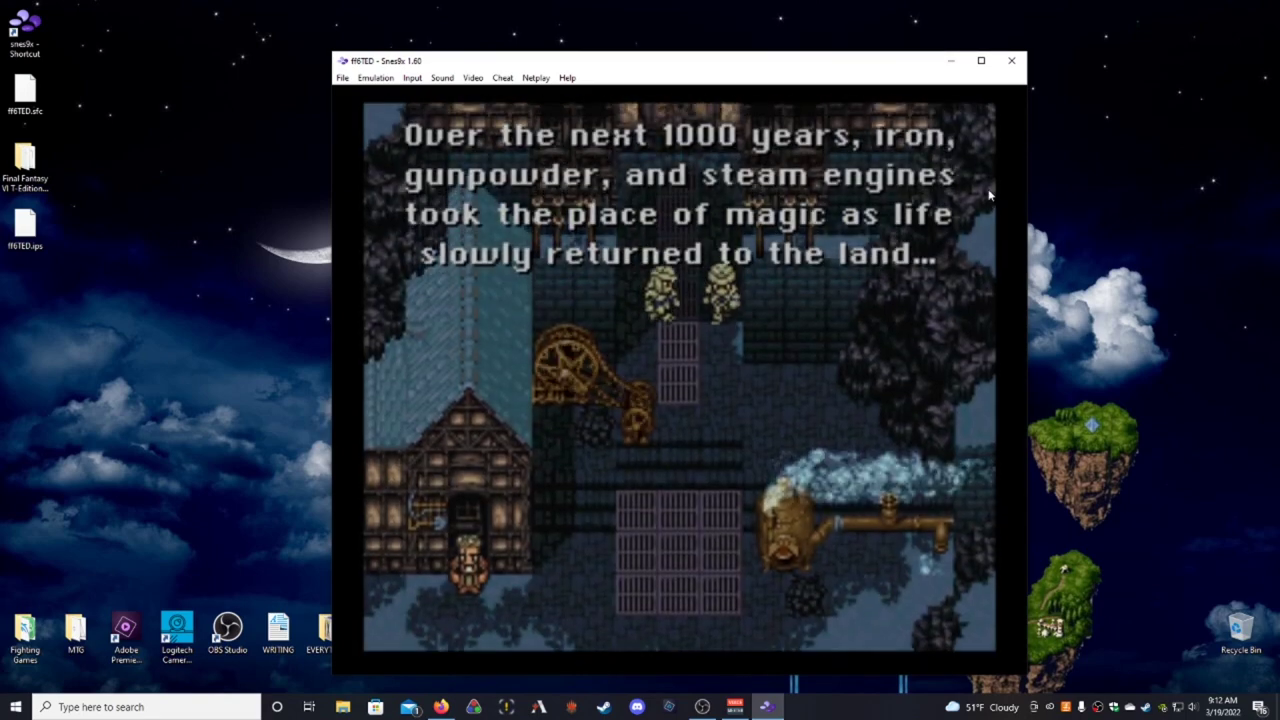
# Step: Close Snes9x and open the Final Fantasy VI T-Edition patches folder
pyautogui.click(1012, 61)
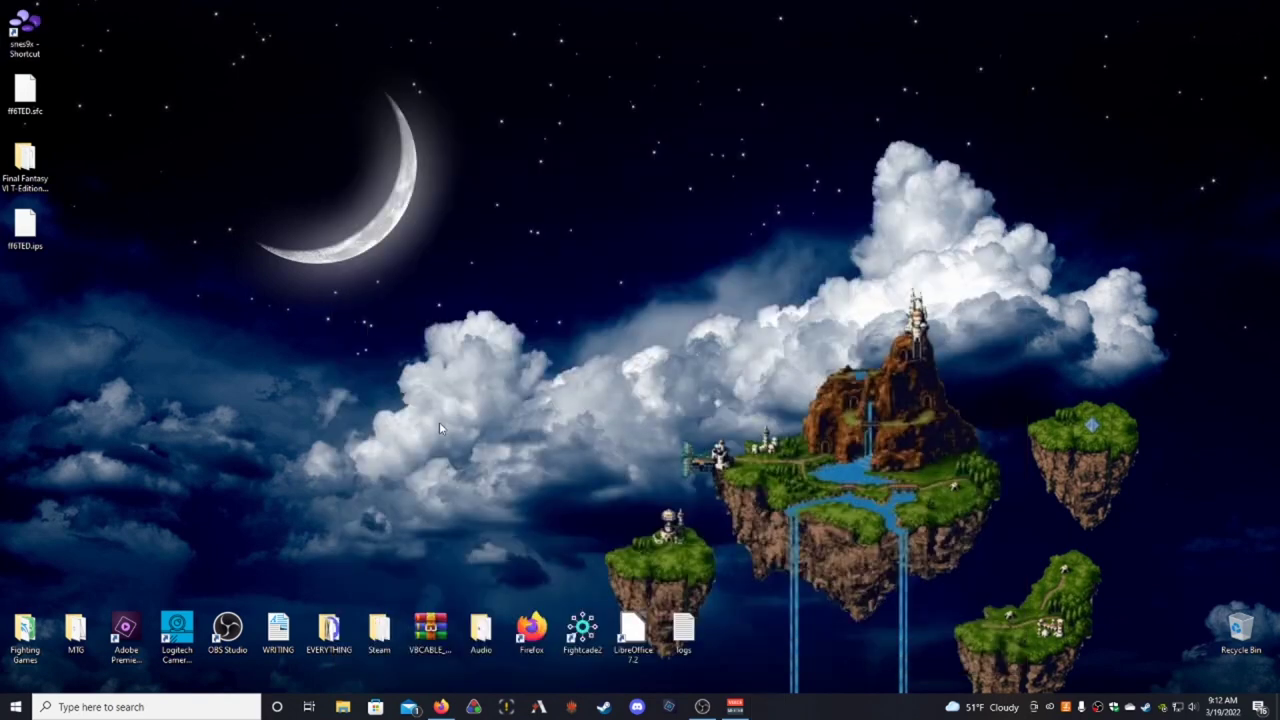
pyautogui.moveTo(263, 52); pyautogui.dragTo(494, 370)
pyautogui.doubleClick(38, 156)
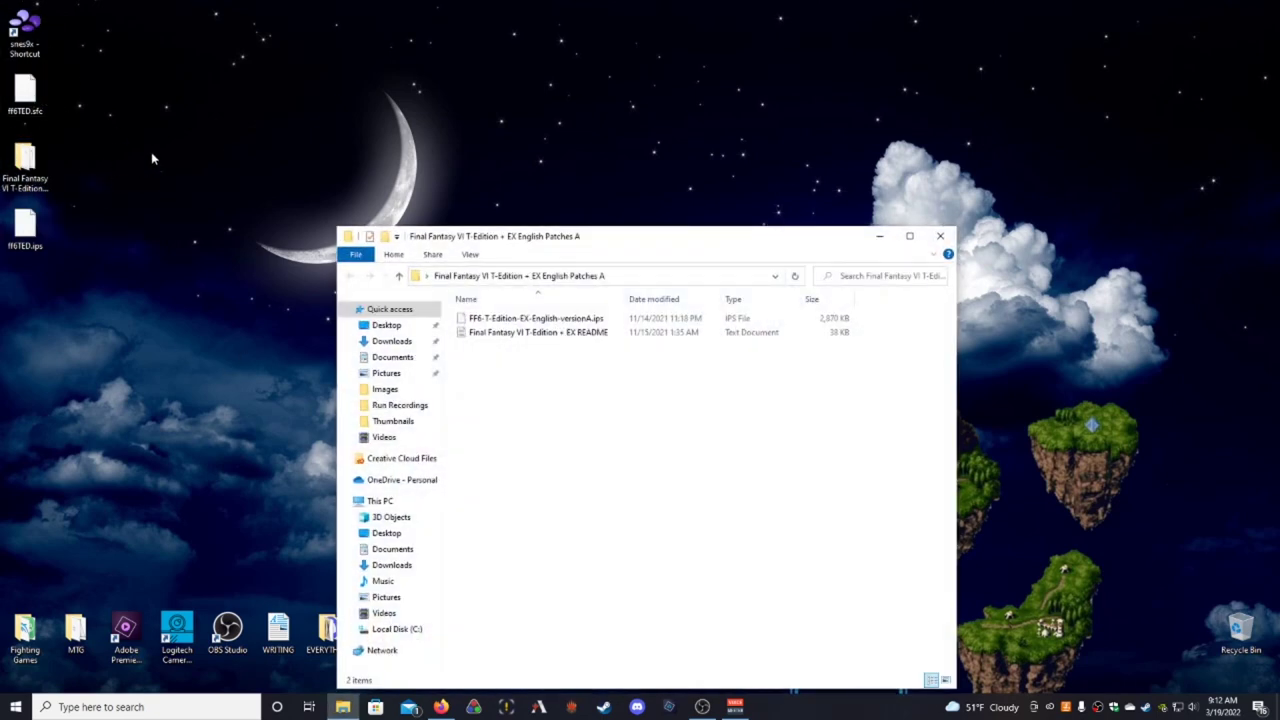
pyautogui.click(151, 152)
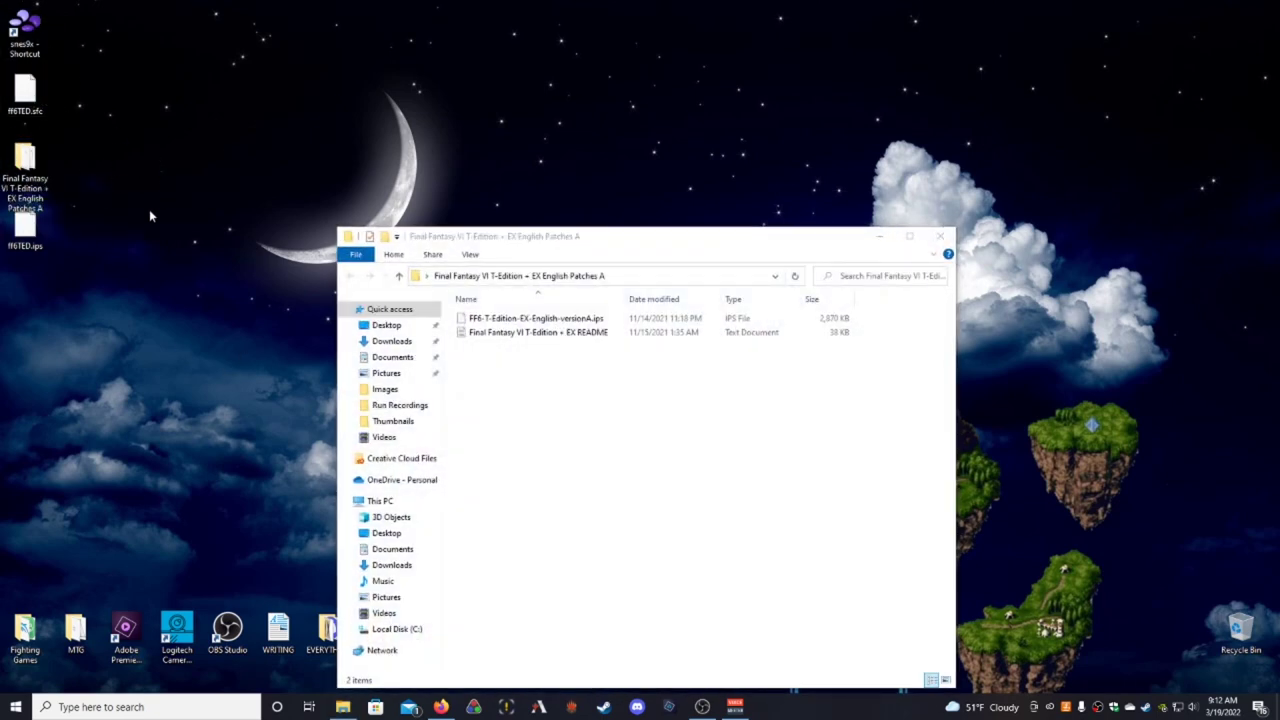
# Step: Move FF6-T-Edition-EX-English-versionA.ips onto the desktop and close the folder
pyautogui.click(572, 333)
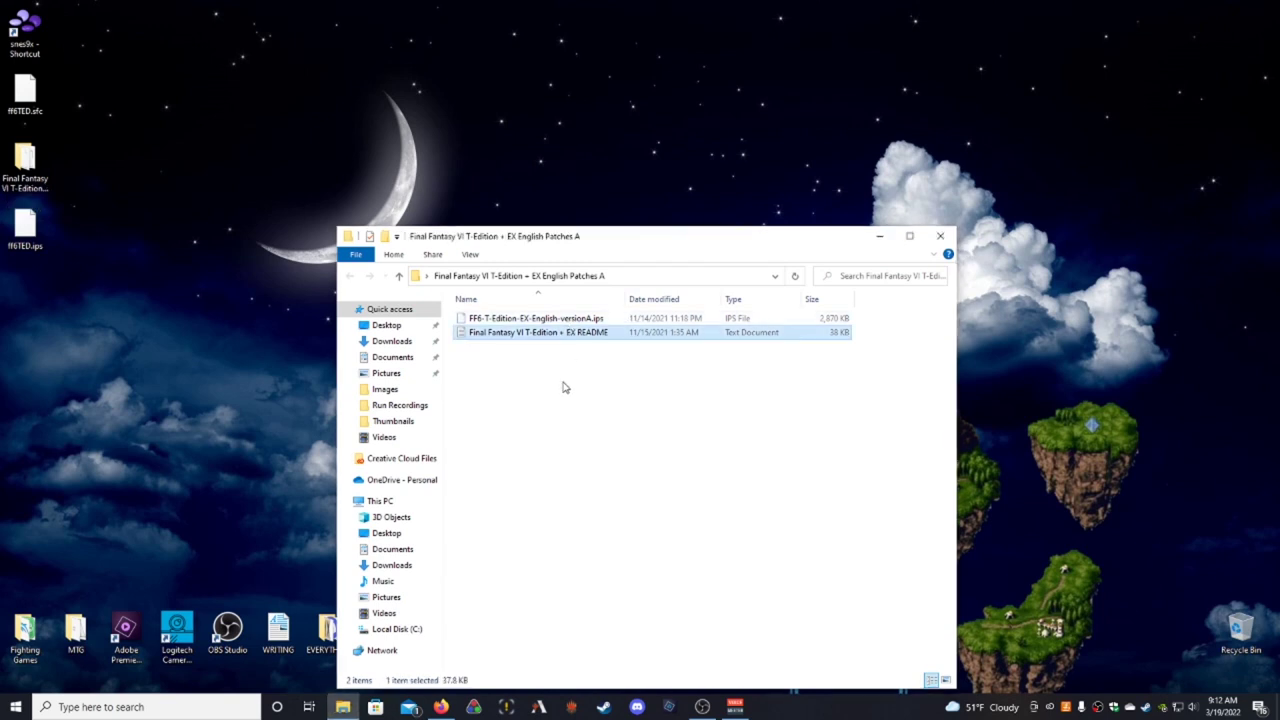
pyautogui.click(576, 320)
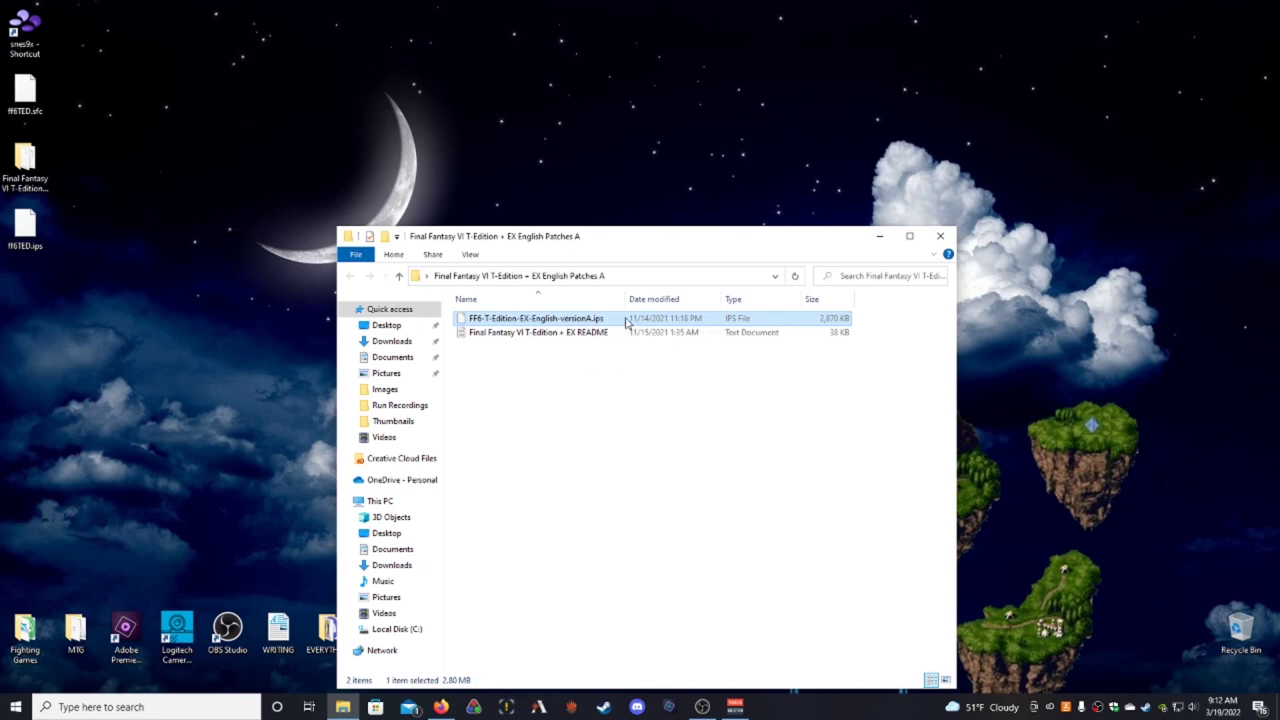
pyautogui.click(596, 319)
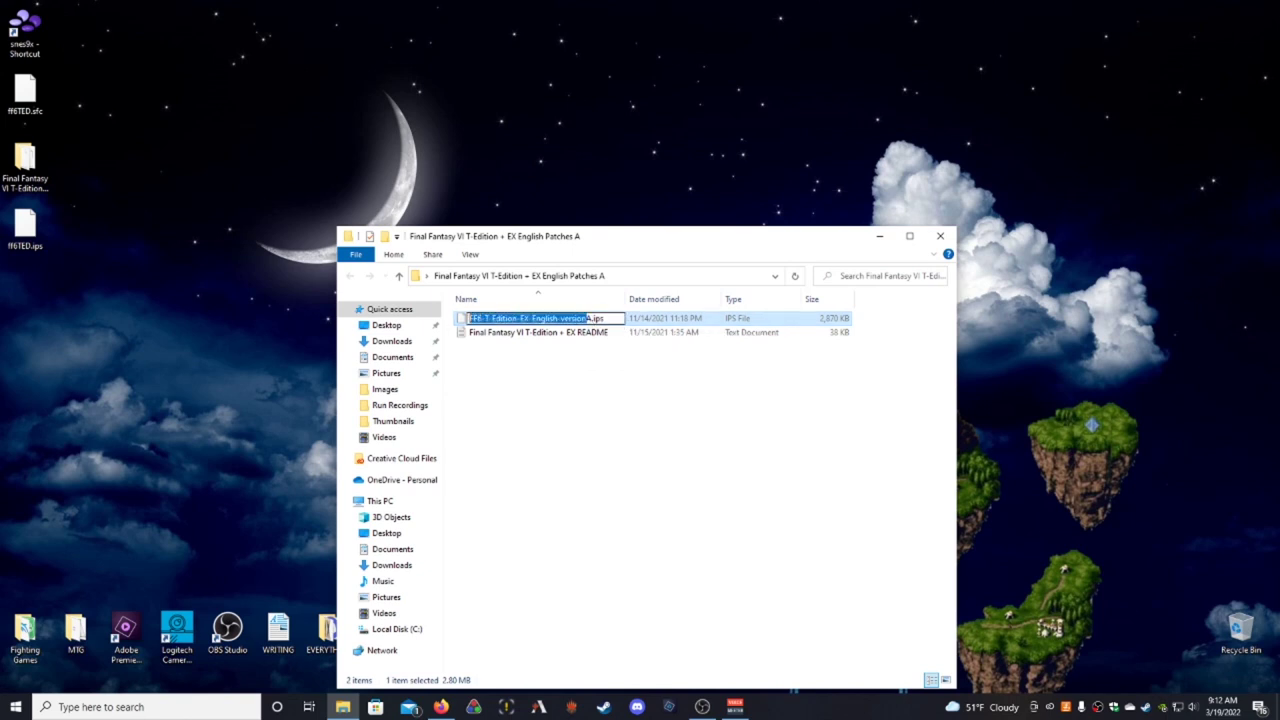
pyautogui.moveTo(587, 325); pyautogui.dragTo(40, 342)
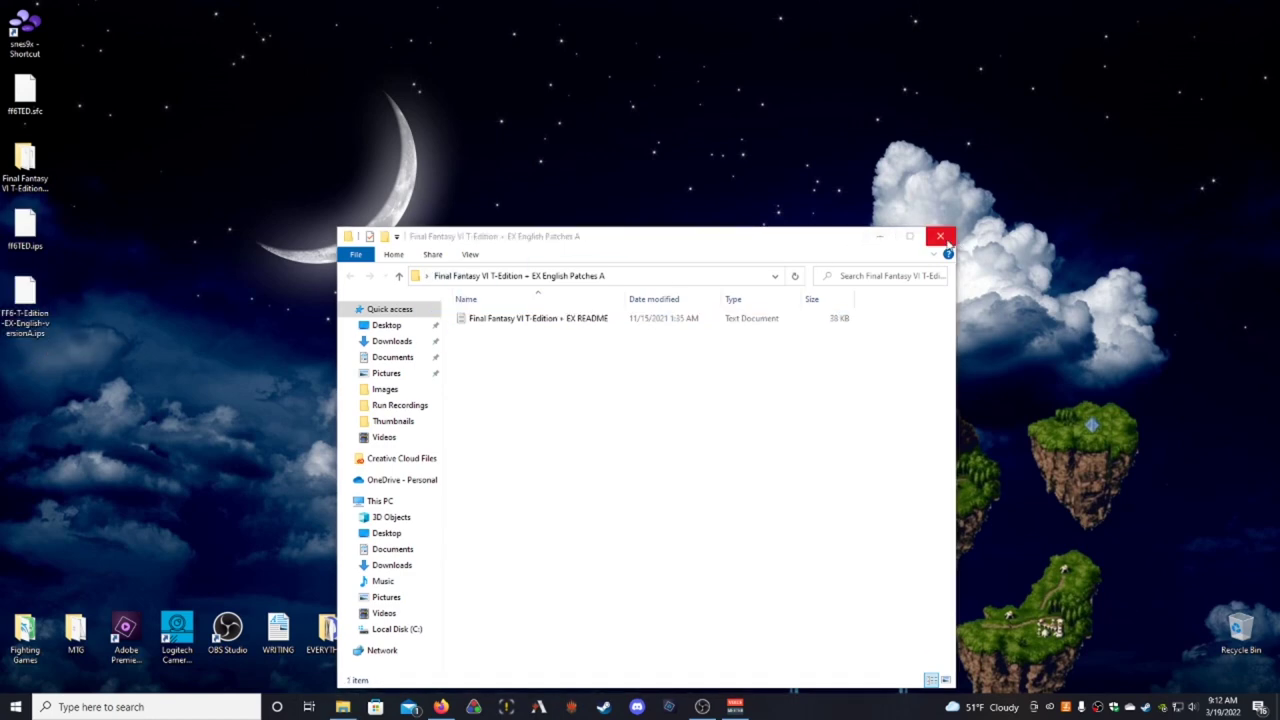
pyautogui.click(940, 237)
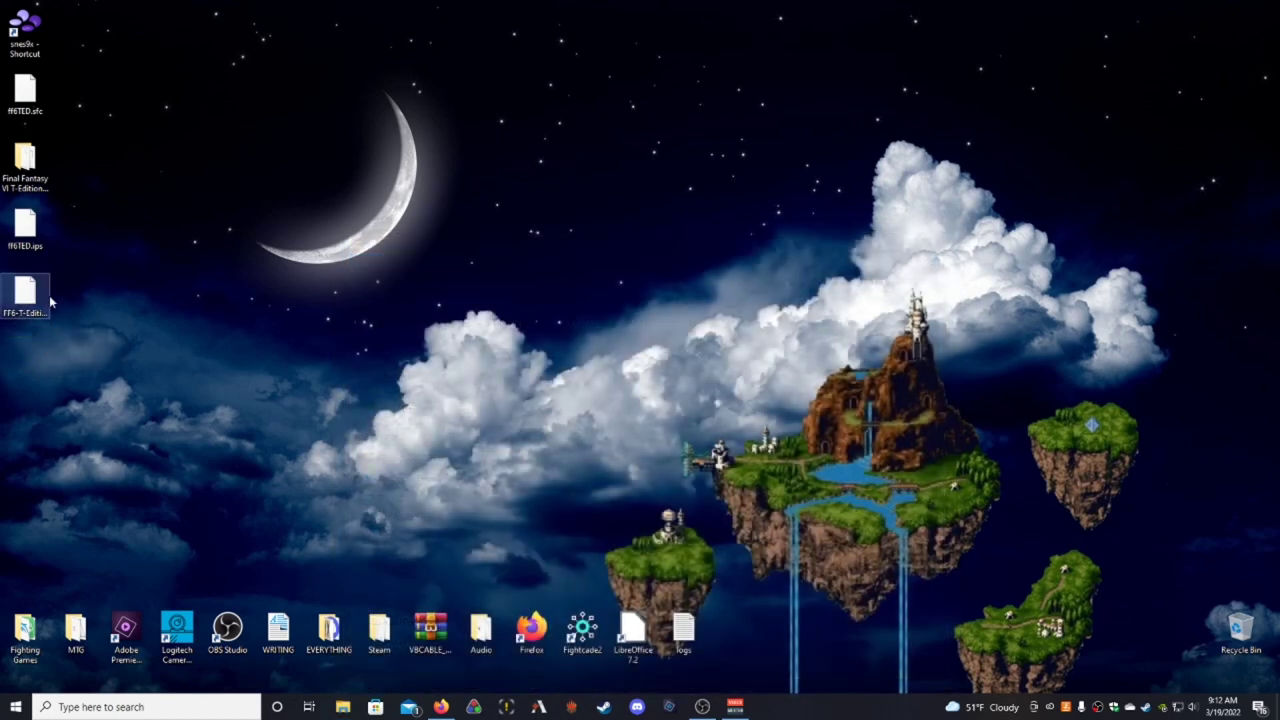
pyautogui.click(30, 228)
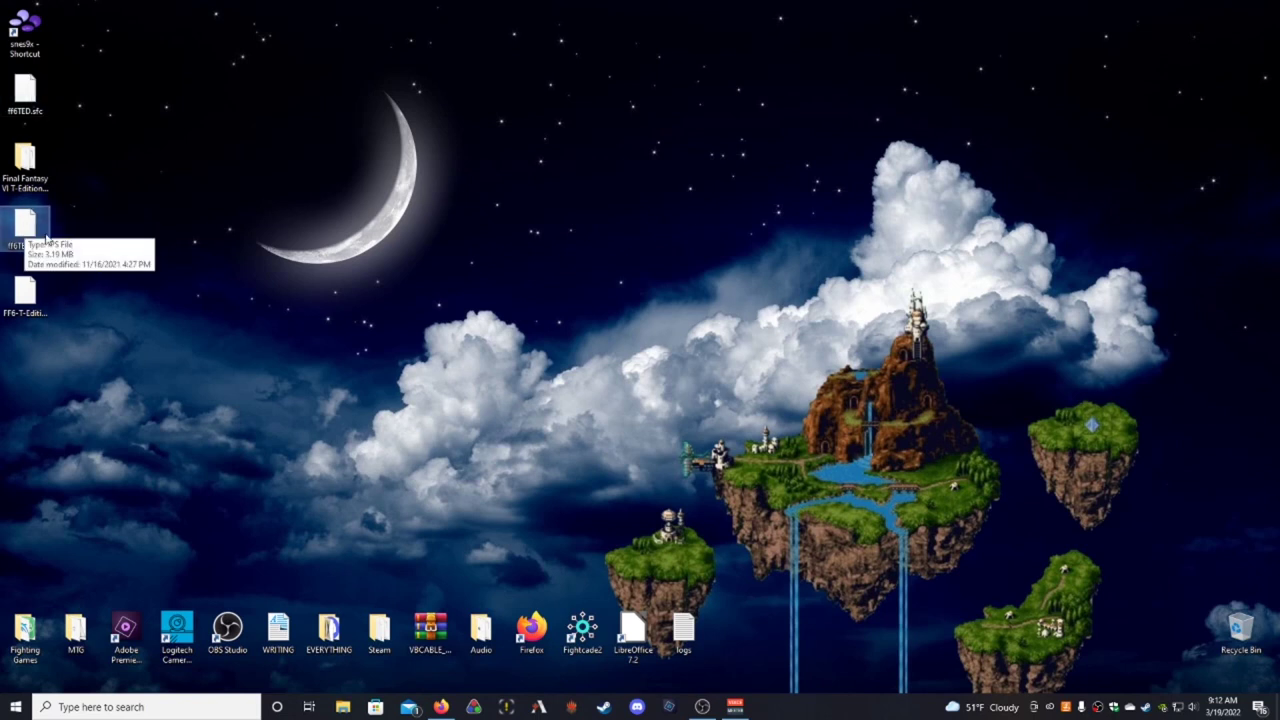
pyautogui.click(32, 102)
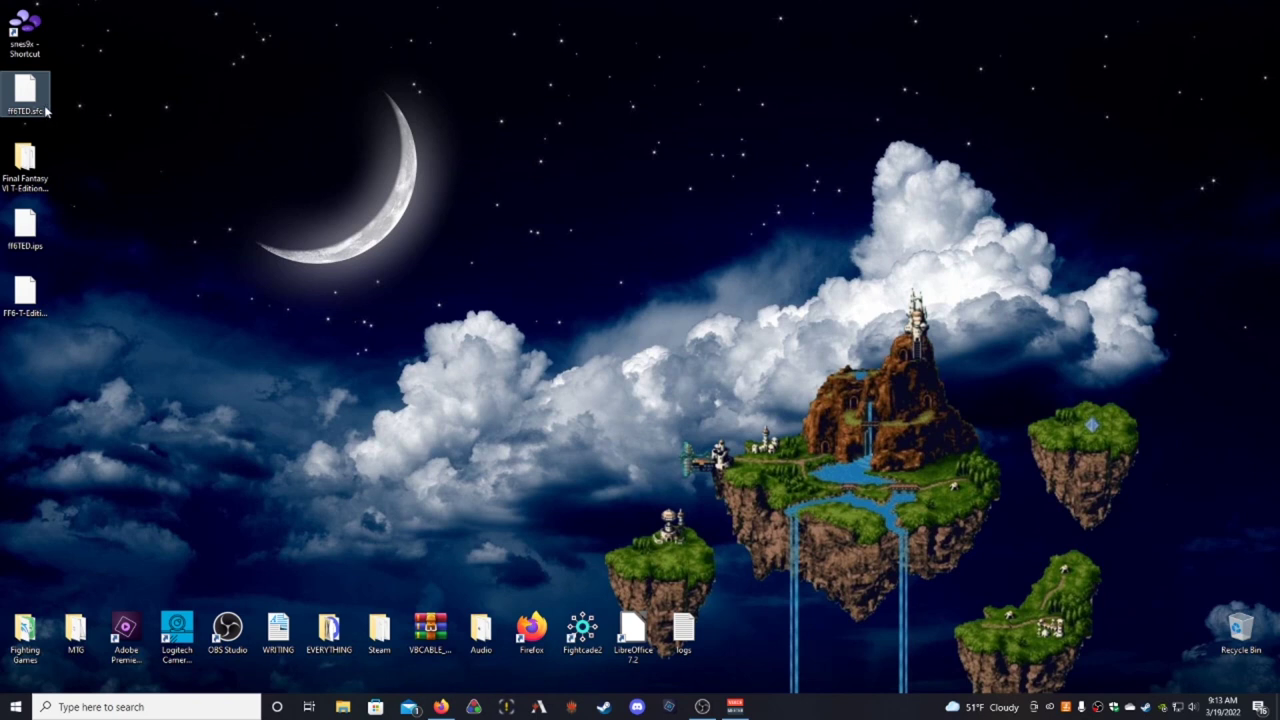
pyautogui.click(28, 296)
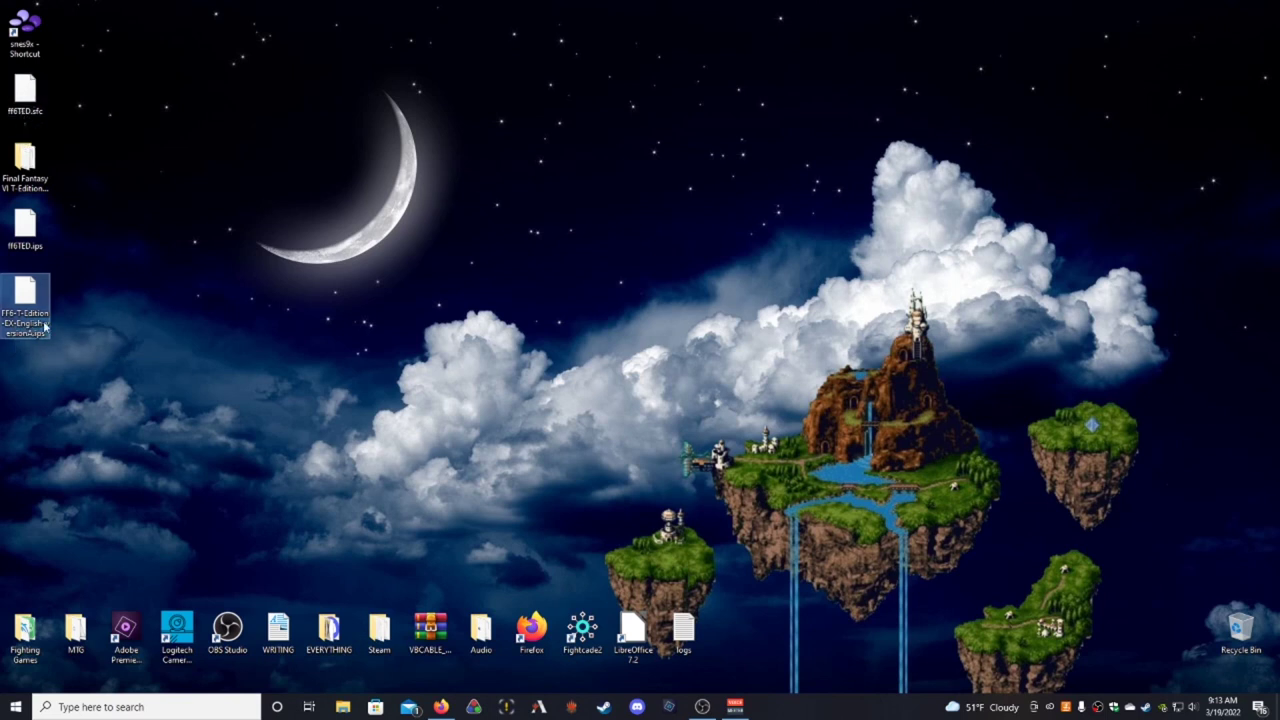
pyautogui.click(31, 245)
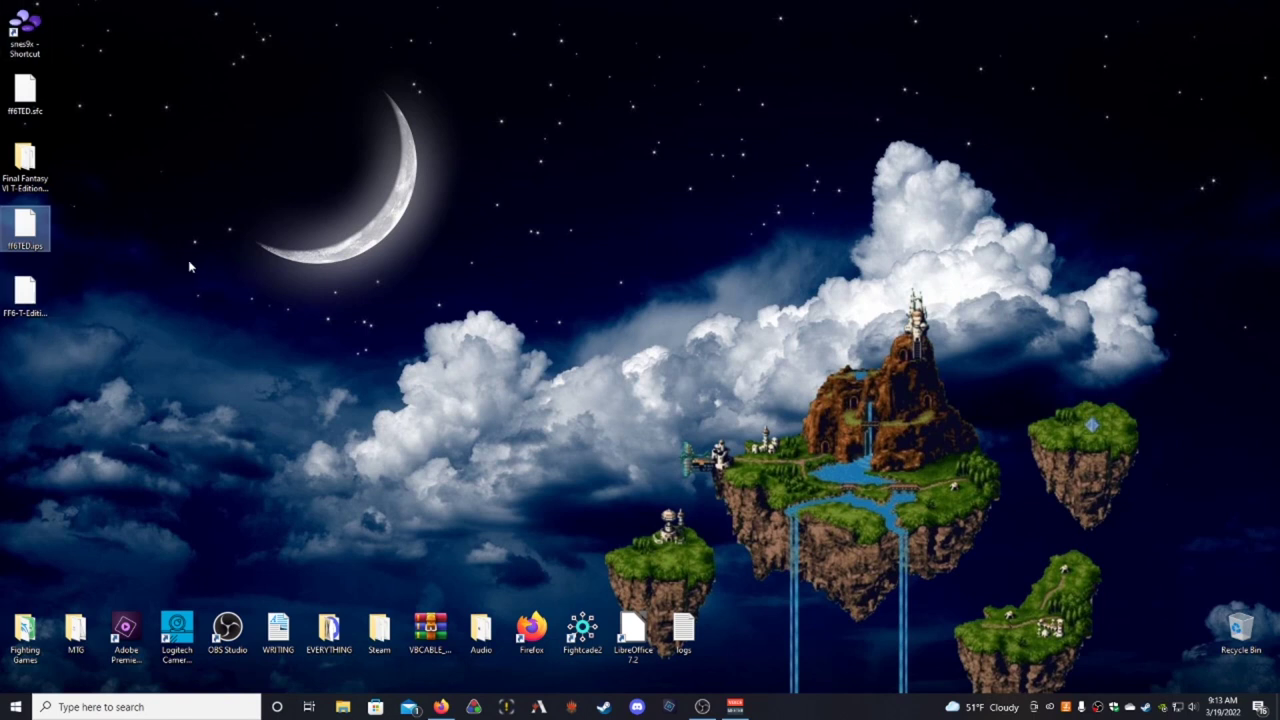
pyautogui.click(113, 175)
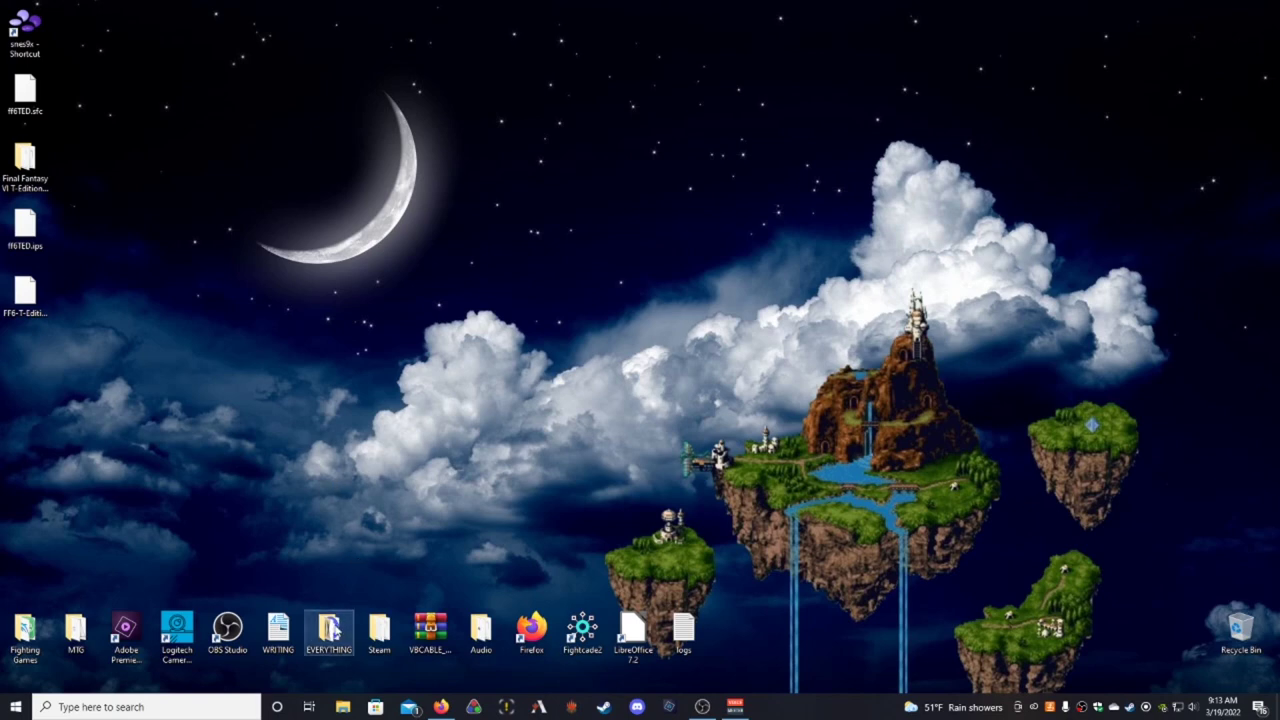
# Step: Open the Snes9xx Saves folder through the EVERYTHING icon and scroll its save files
pyautogui.doubleClick(329, 630)
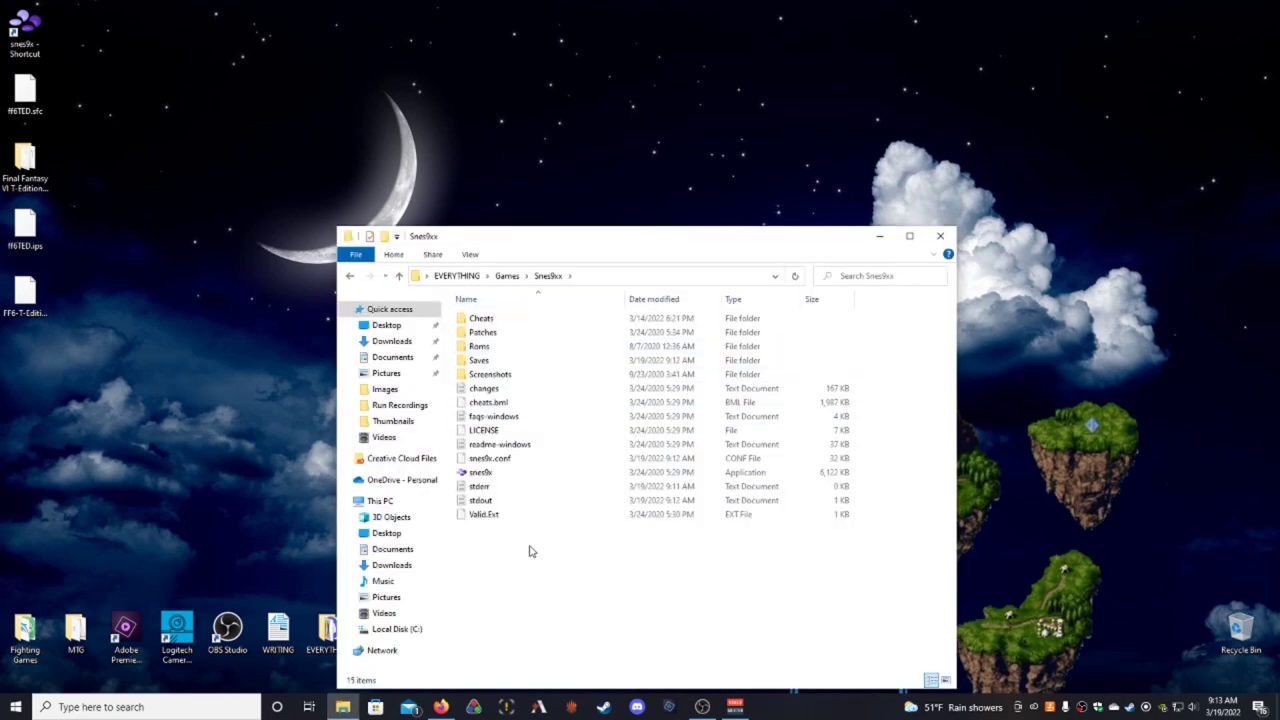
pyautogui.doubleClick(478, 361)
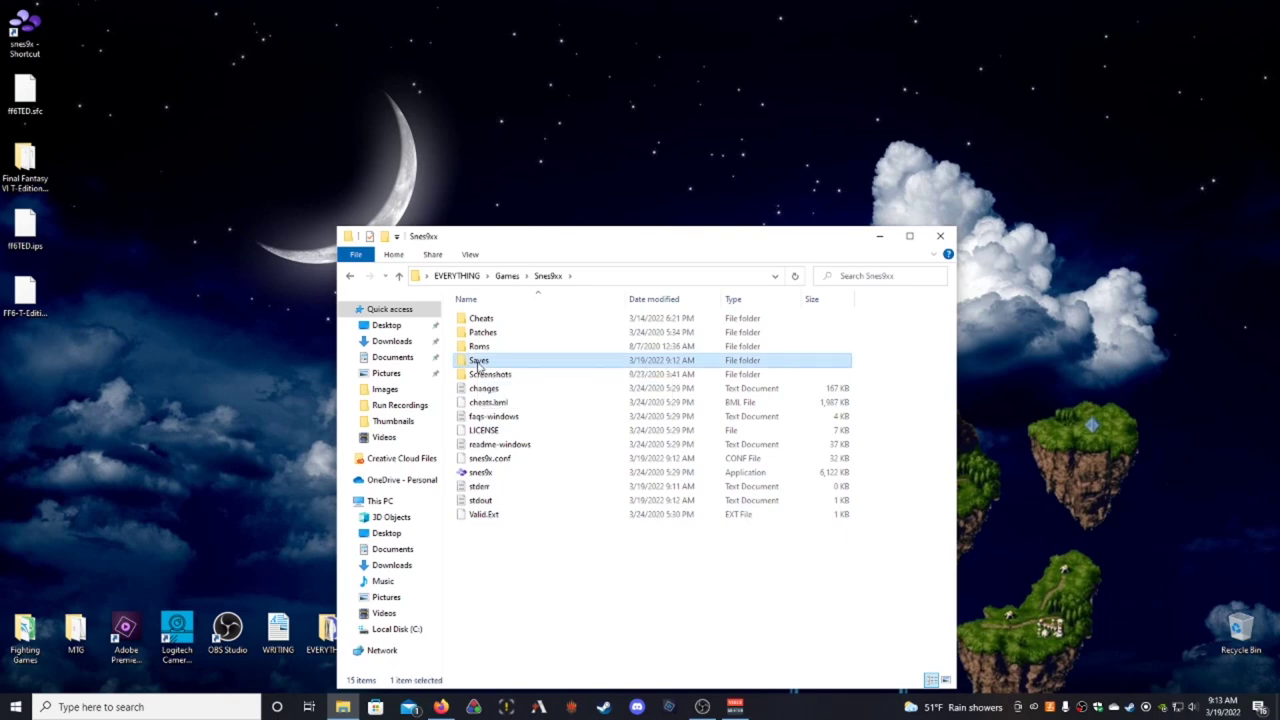
pyautogui.scroll(-2, 680, 473)
pyautogui.scroll(-7, 680, 473)
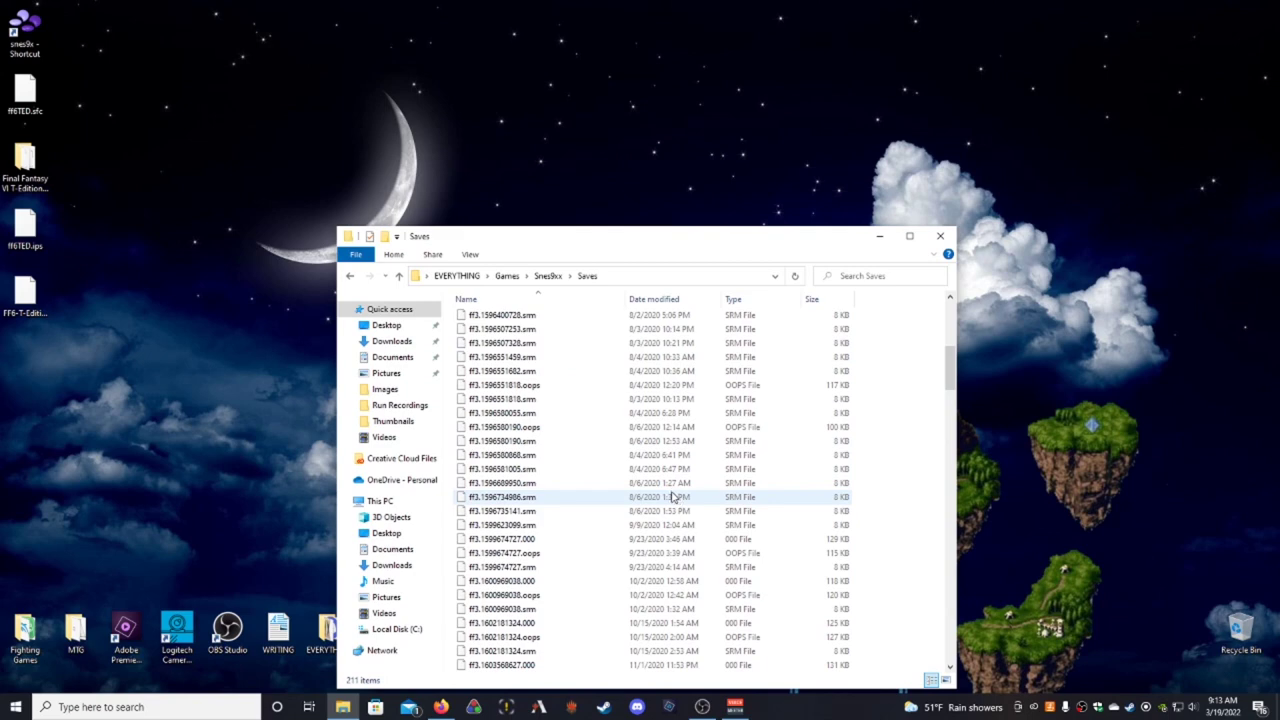
pyautogui.scroll(-10, 676, 497)
pyautogui.scroll(15, 641, 515)
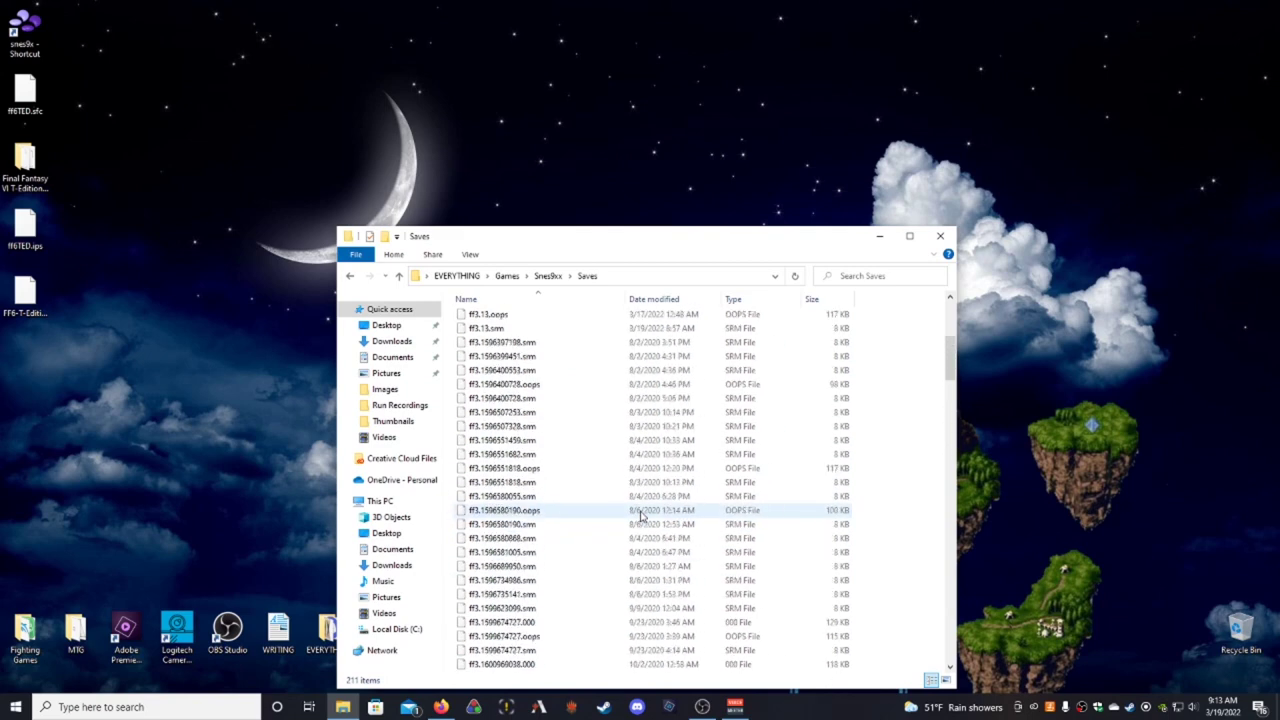
pyautogui.scroll(-13, 630, 505)
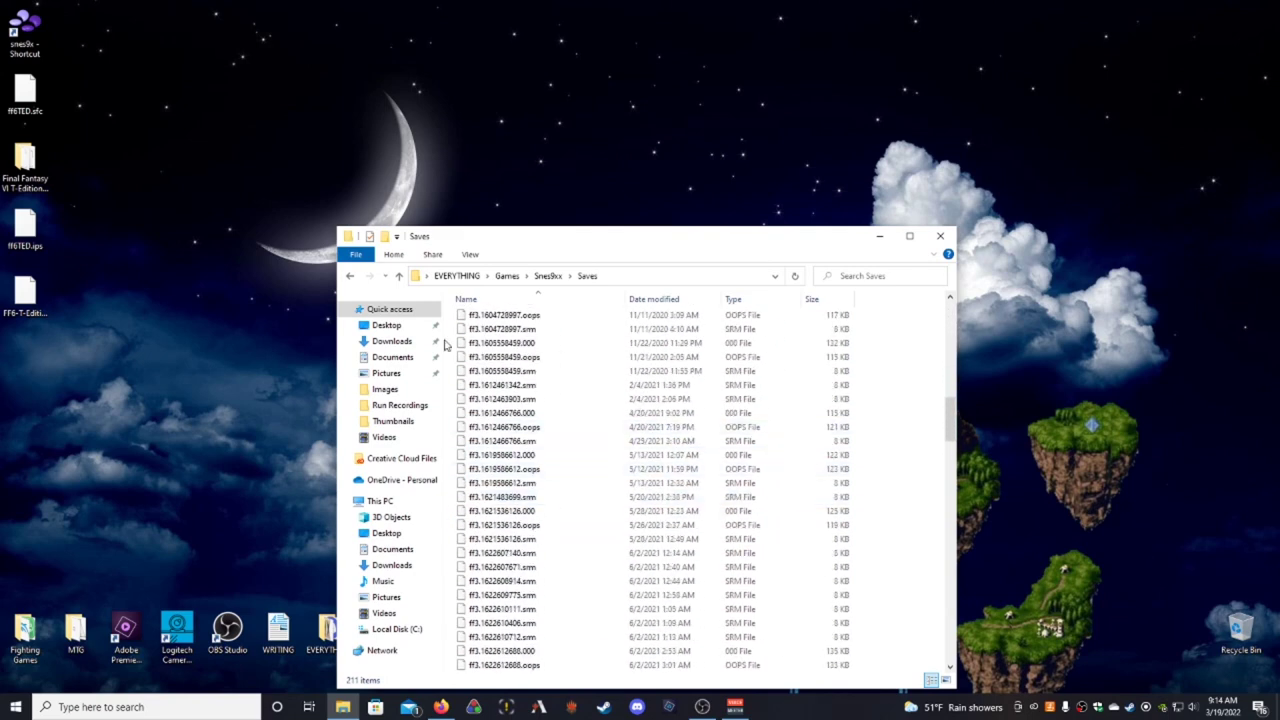
# Step: Scroll the .oops and .srm saves and check ff6TED.sfc, ff6TED.ips and the EX patch on the desktop
pyautogui.click(25, 92)
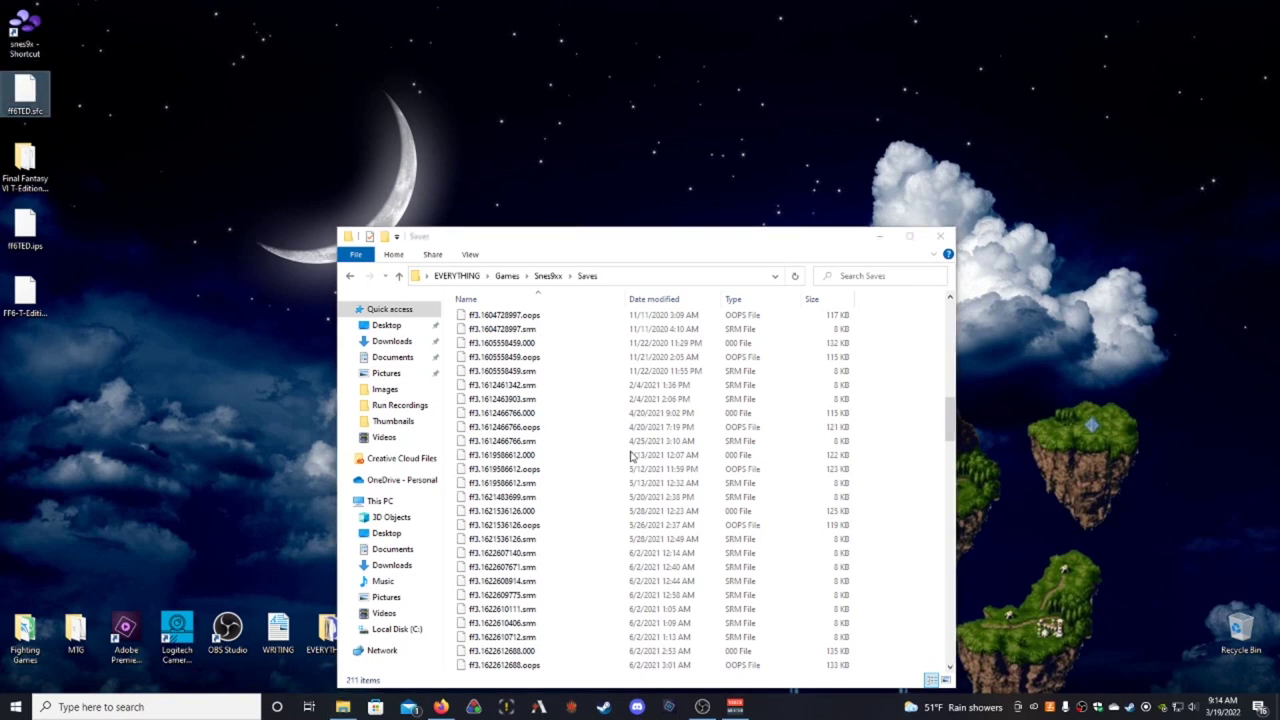
pyautogui.scroll(-8, 630, 520)
pyautogui.scroll(-10, 628, 533)
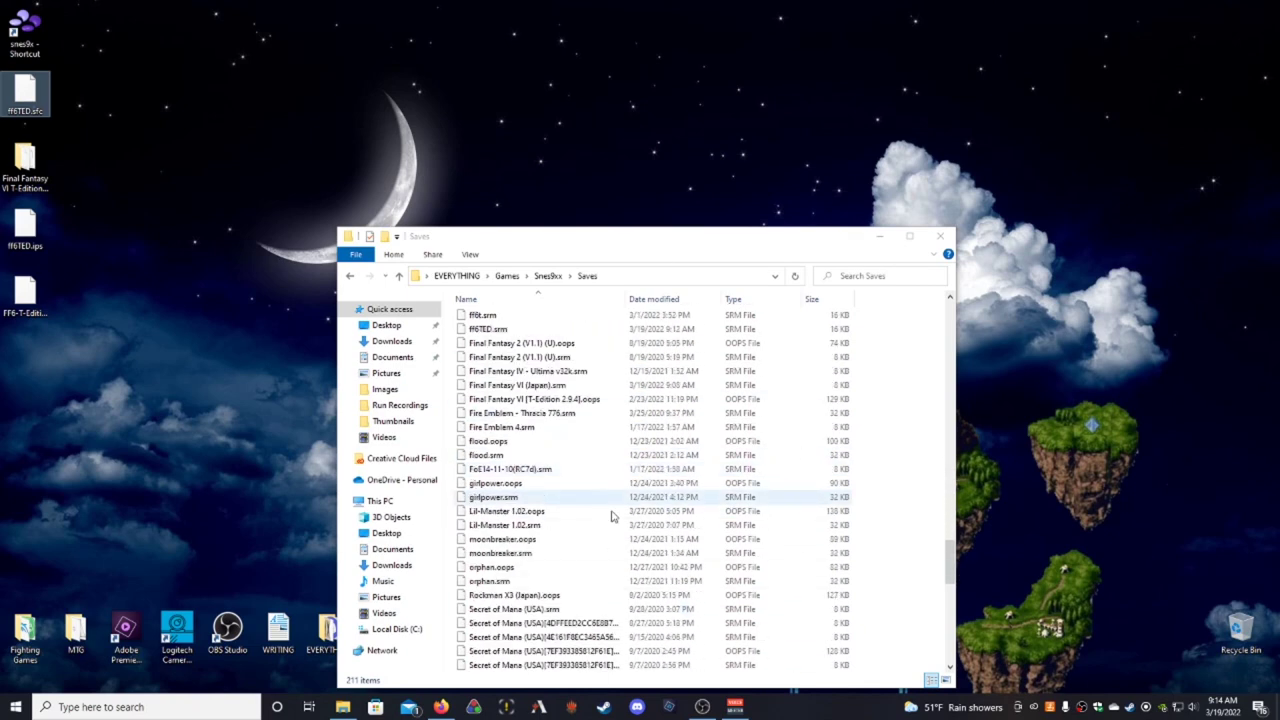
pyautogui.scroll(-2, 588, 528)
pyautogui.scroll(-2, 722, 578)
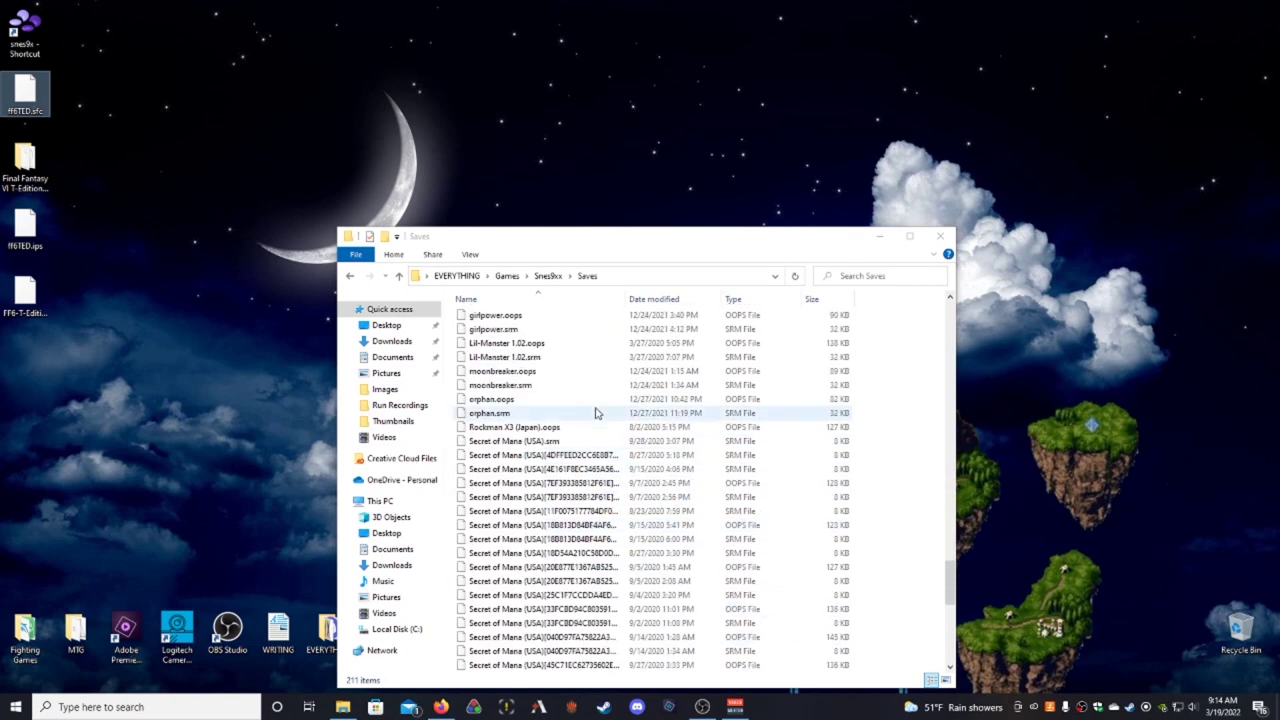
pyautogui.click(30, 300)
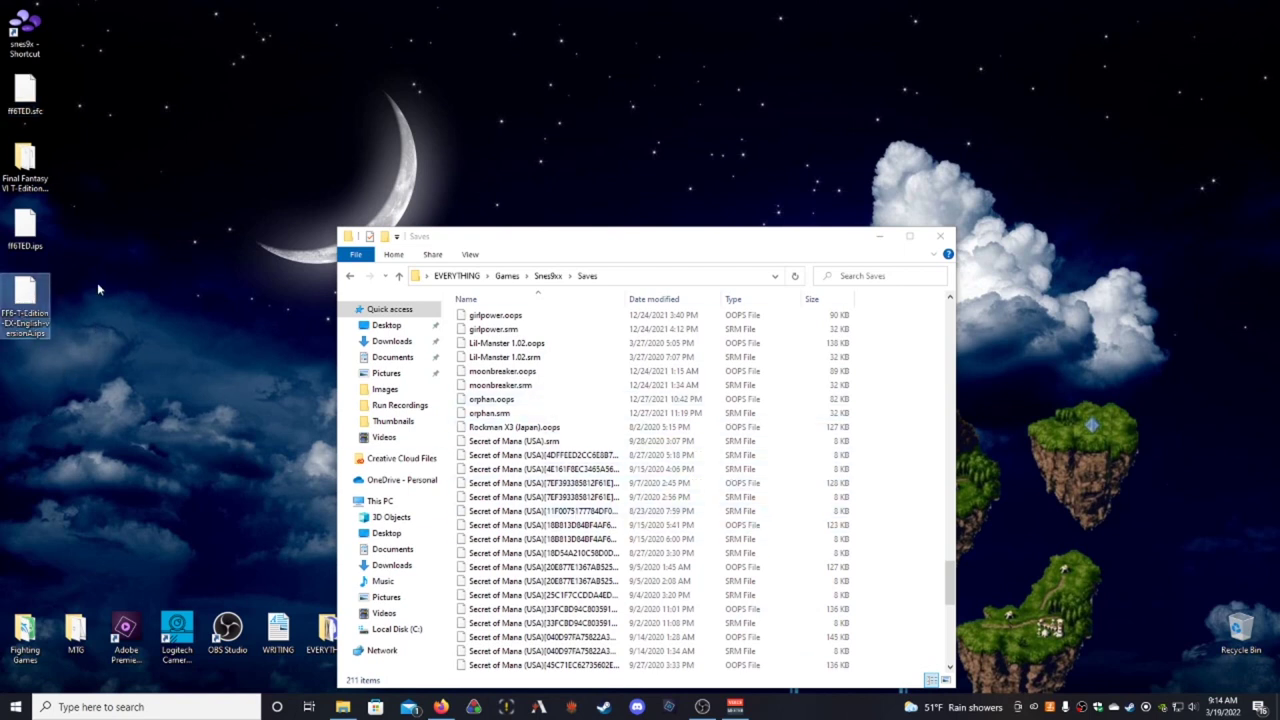
pyautogui.click(27, 228)
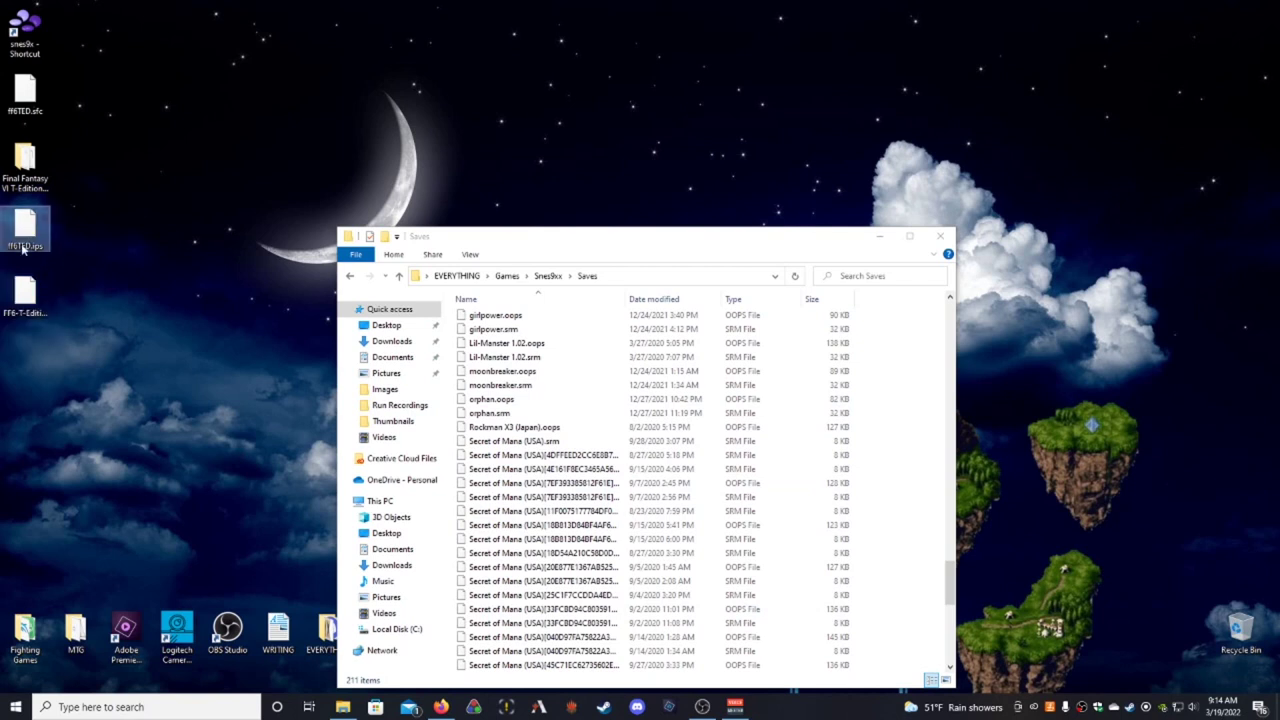
pyautogui.click(35, 104)
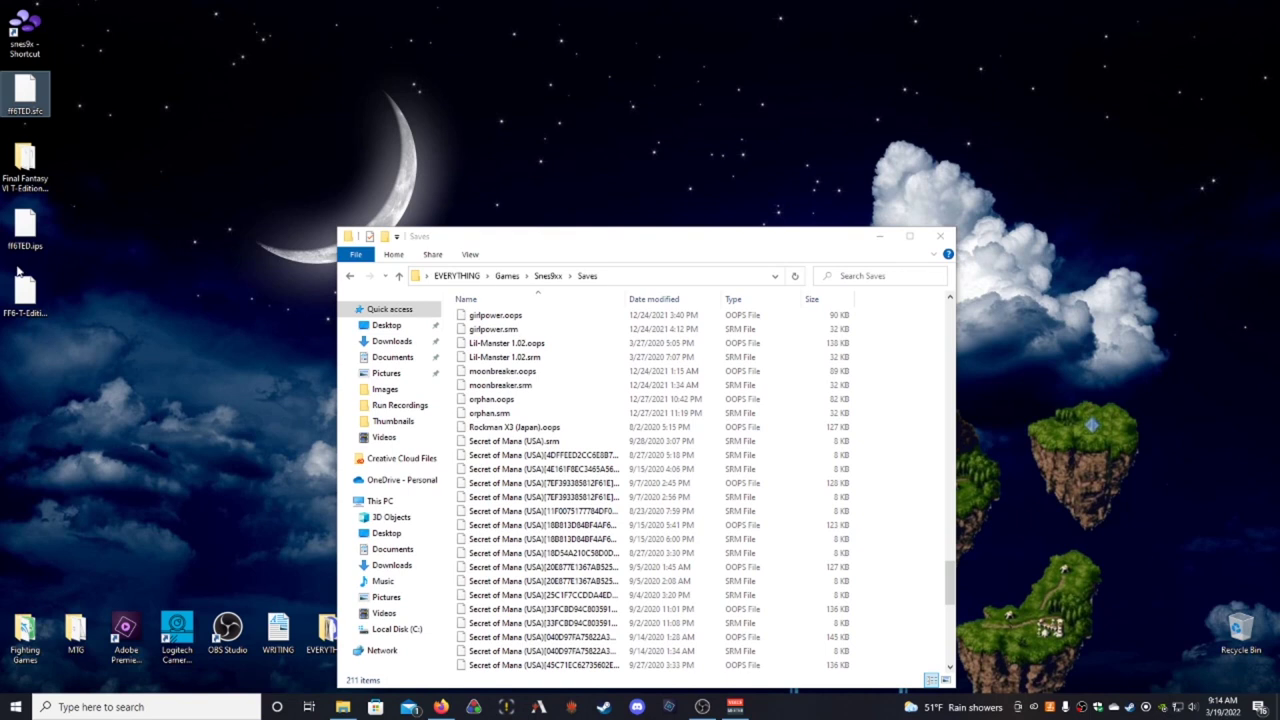
pyautogui.click(44, 313)
pyautogui.click(149, 277)
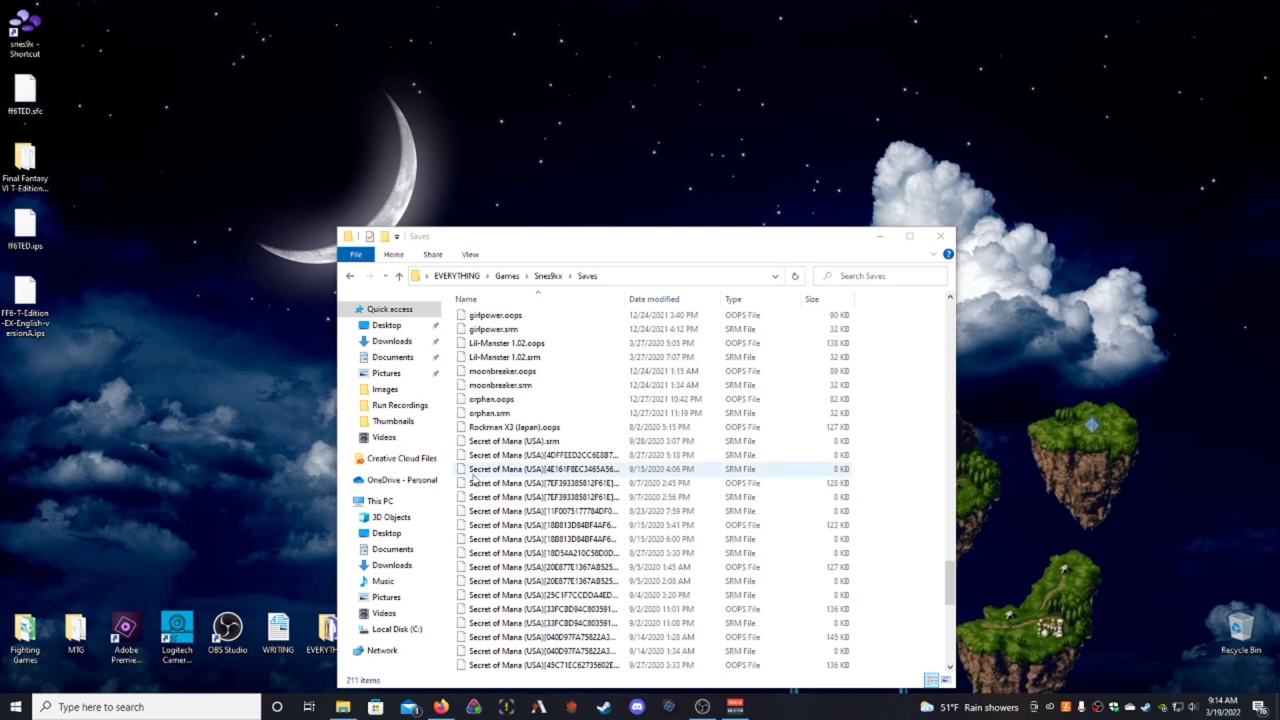
pyautogui.click(172, 115)
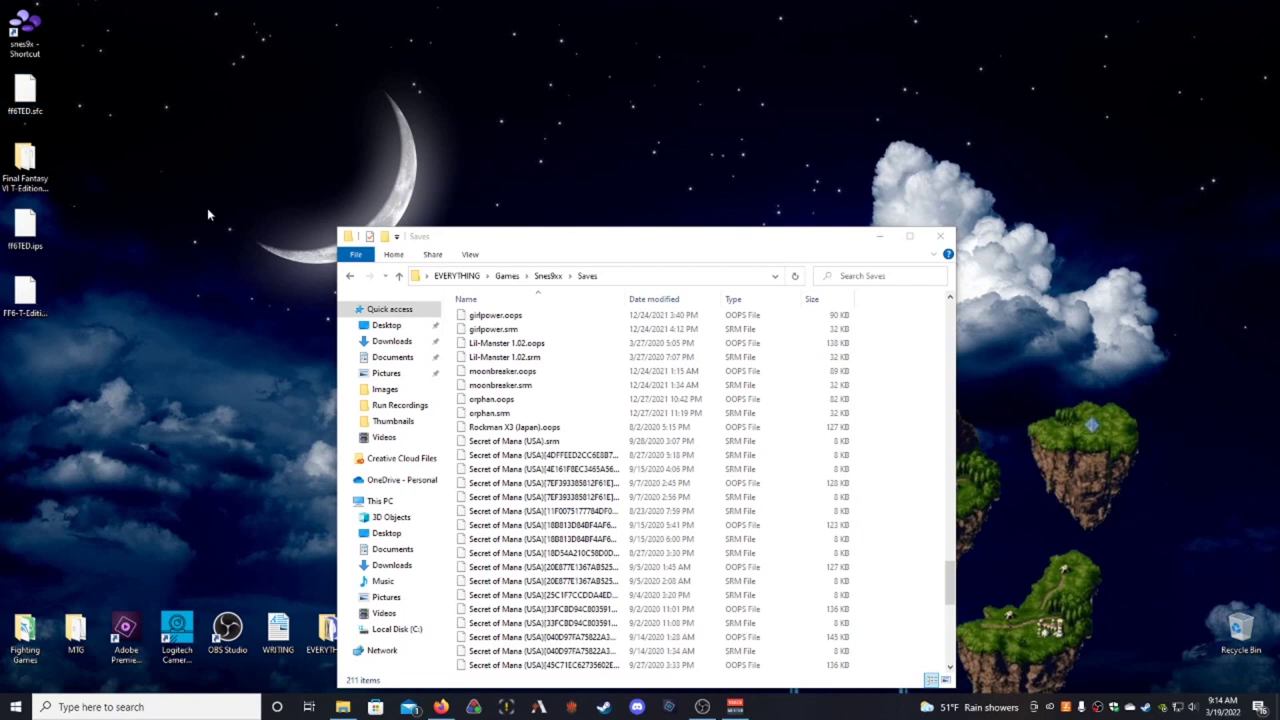
# Step: Close the Snes9x Saves Explorer window
pyautogui.click(940, 236)
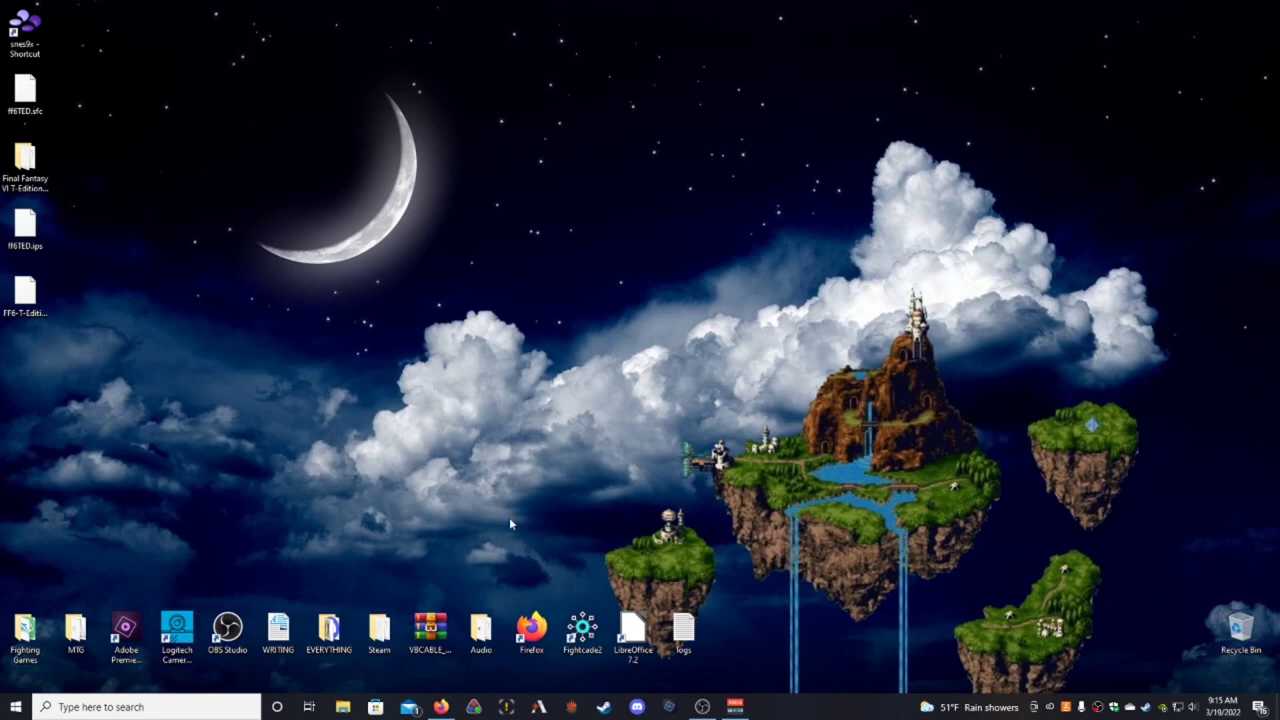
pyautogui.click(441, 707)
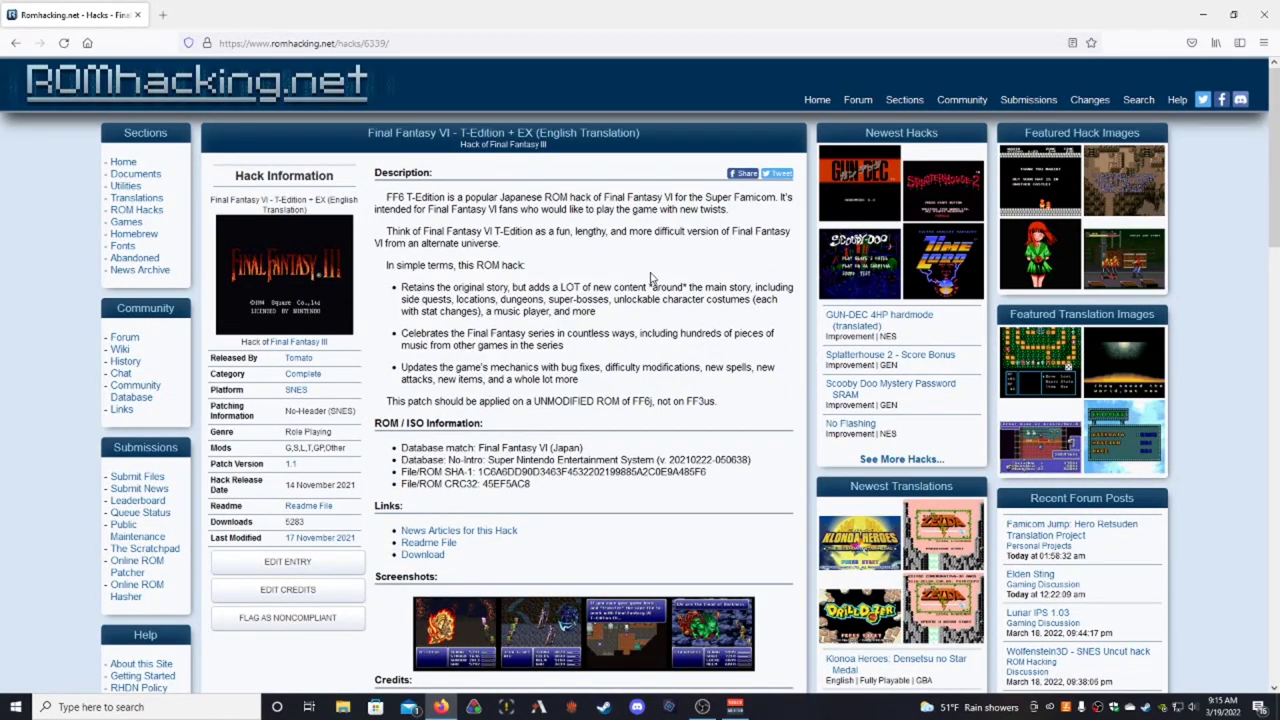
pyautogui.rightClick(893, 4)
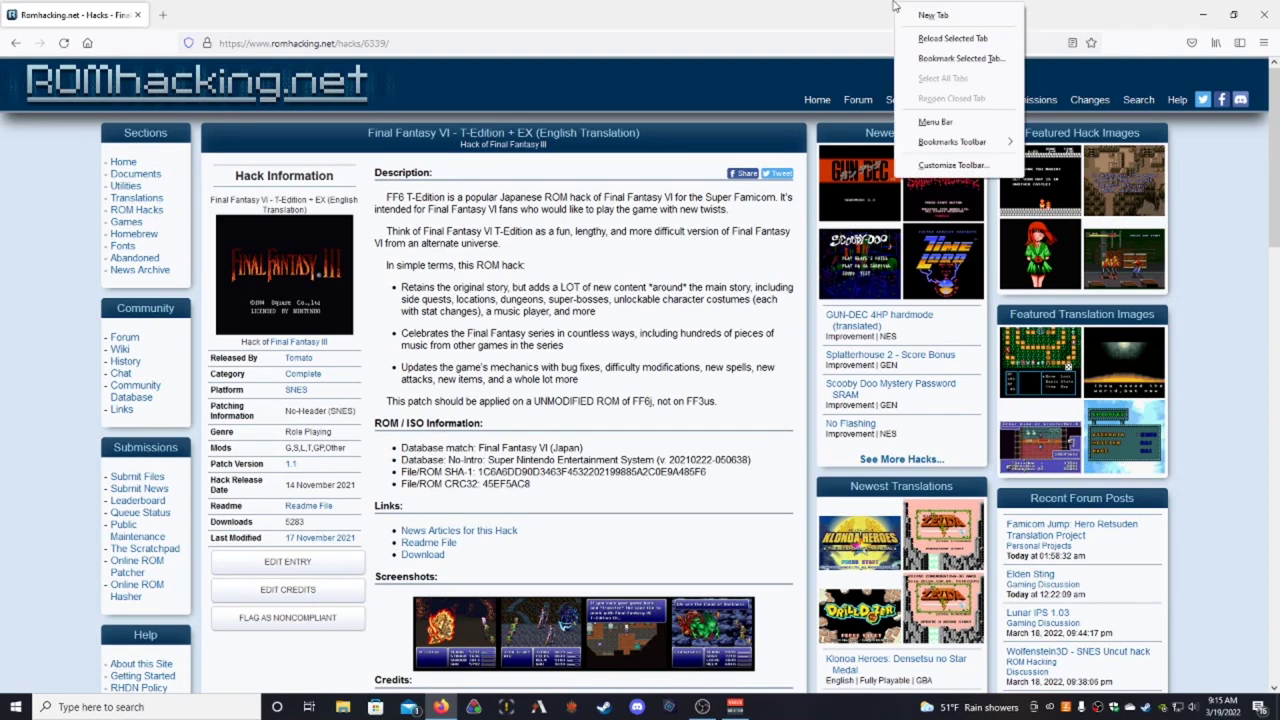
pyautogui.click(1044, 6)
pyautogui.click(1203, 14)
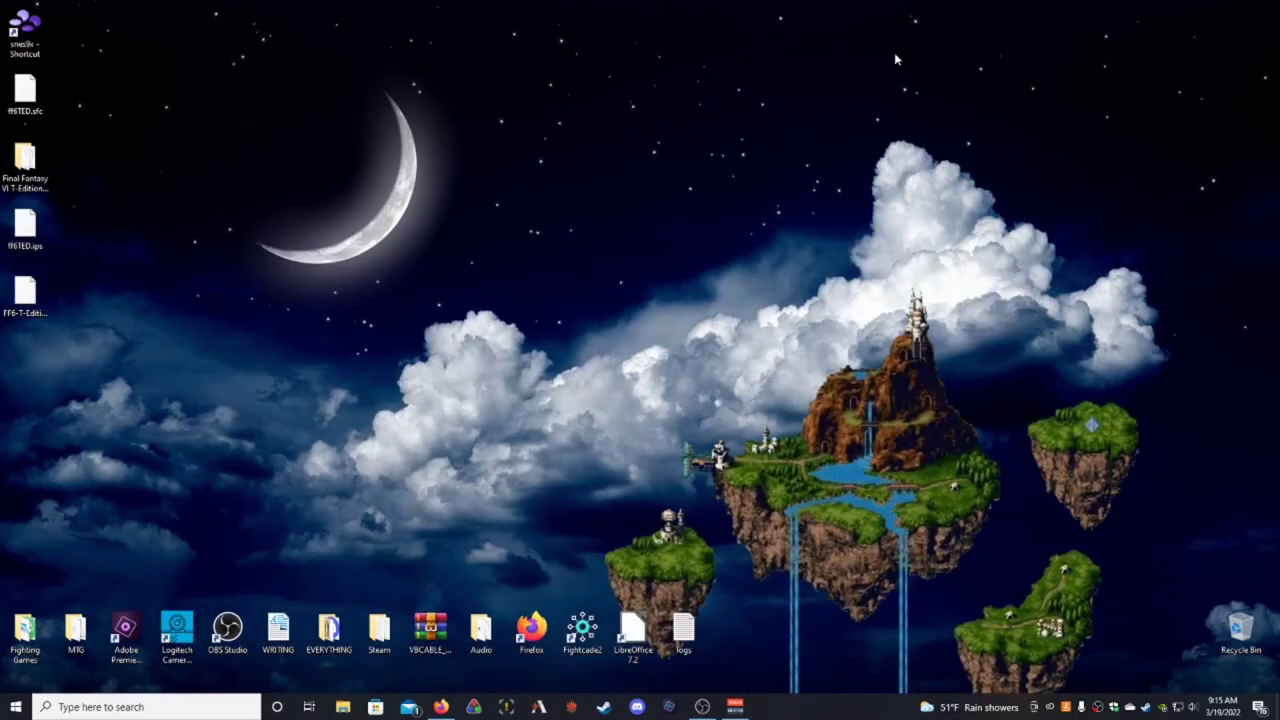